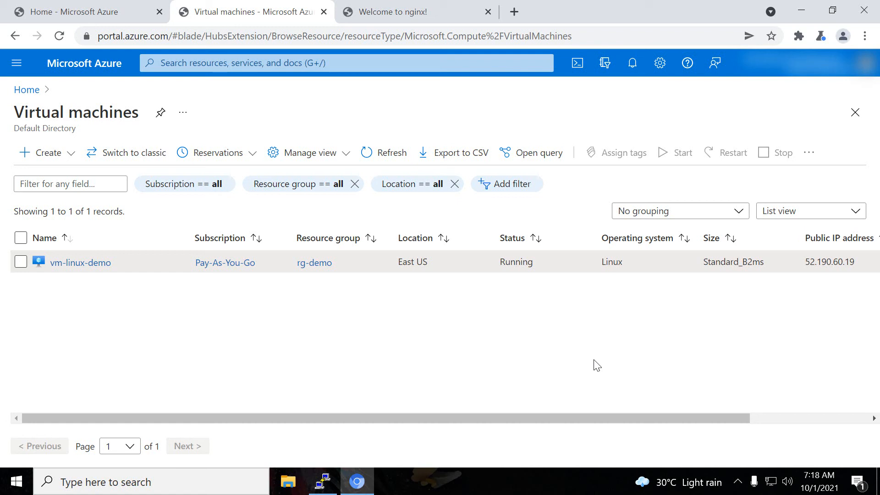
# Inspect the vm-linux-demo overview, copy its public IP address and check the nginx welcome page it serves
pyautogui.click(96, 268)
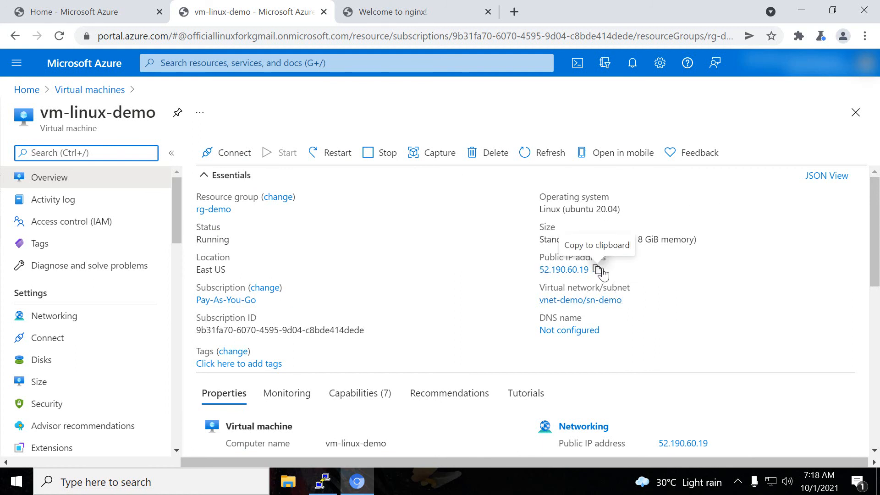
pyautogui.click(597, 270)
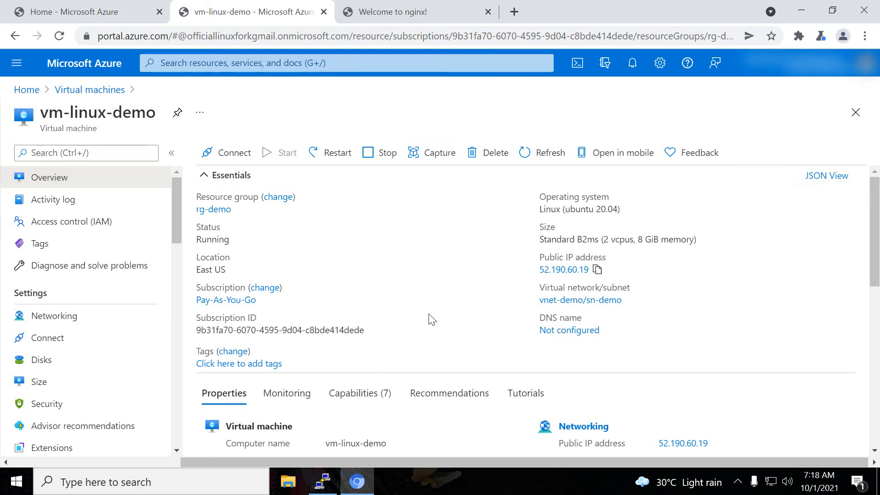
pyautogui.click(421, 10)
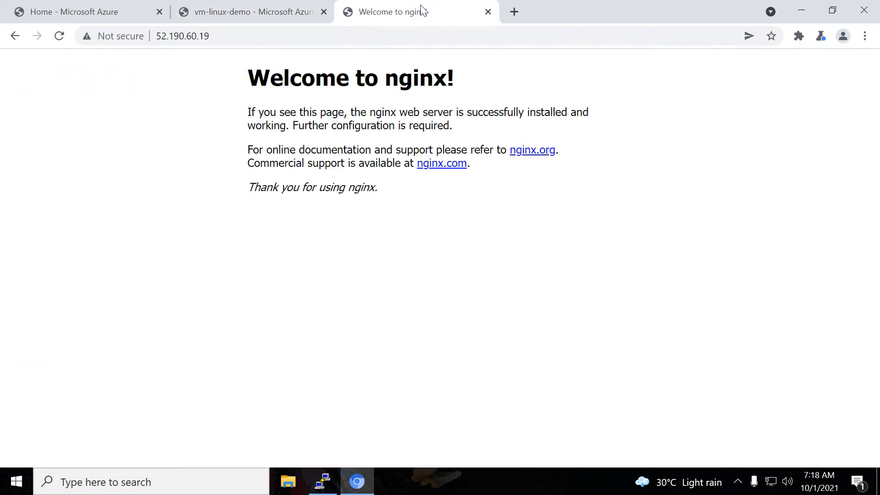
pyautogui.click(220, 6)
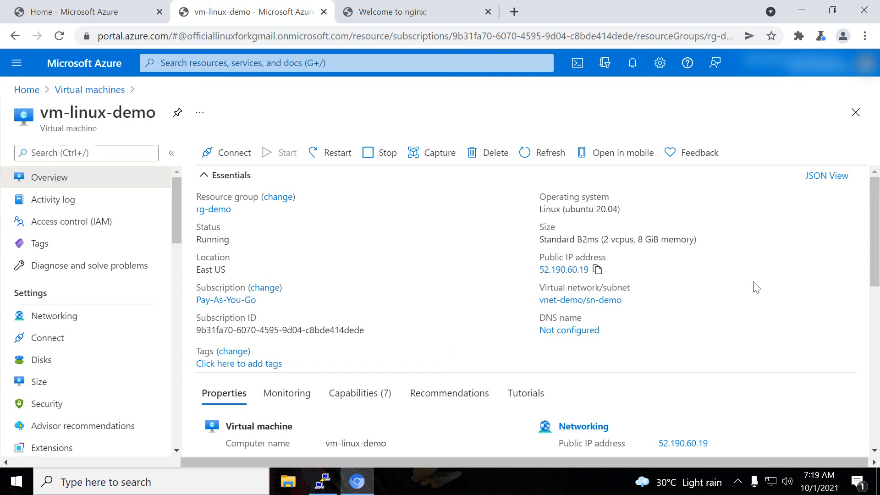
pyautogui.click(414, 10)
pyautogui.click(248, 10)
pyautogui.click(91, 91)
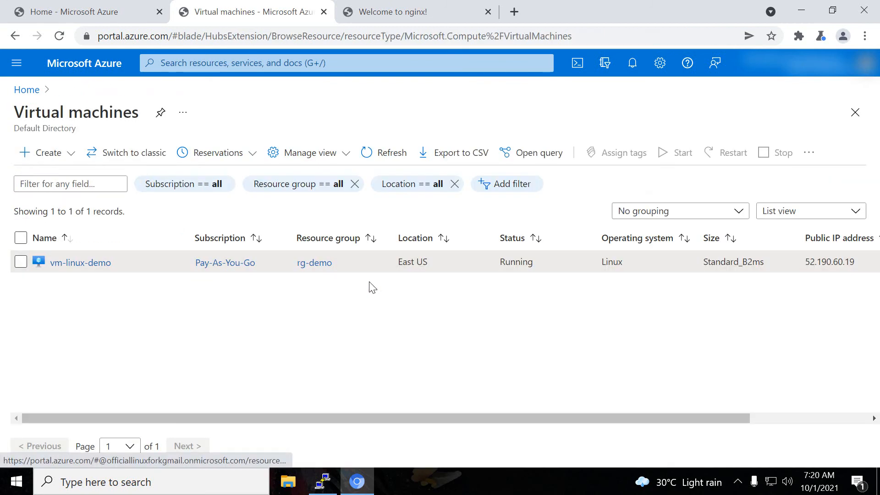
# Open the OS disk resource attached to the vm-linux-demo virtual machine
pyautogui.click(82, 266)
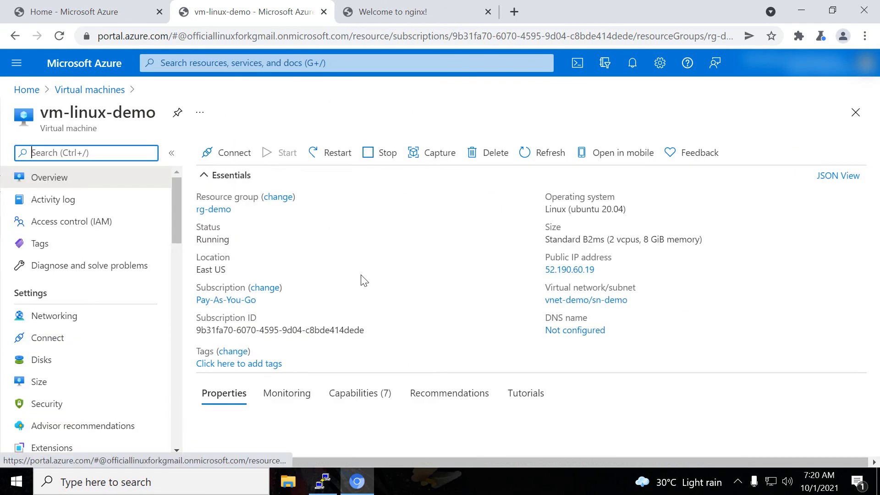
pyautogui.scroll(-1, 117, 322)
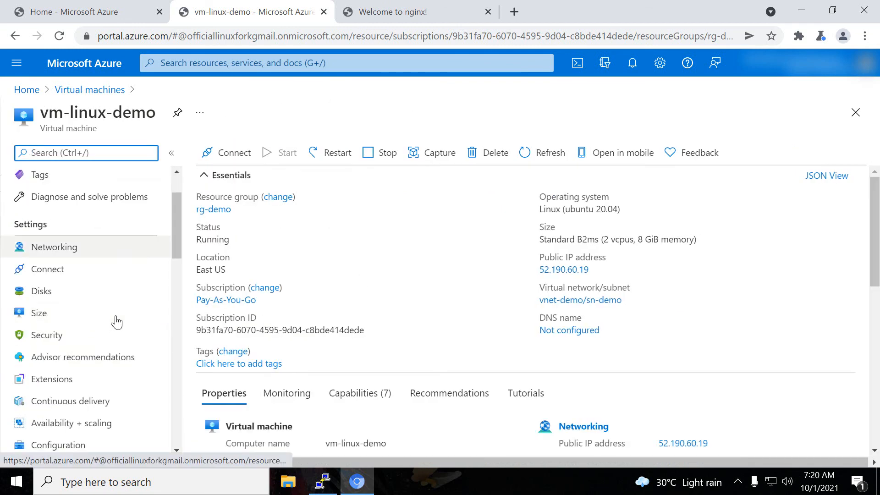
pyautogui.click(52, 291)
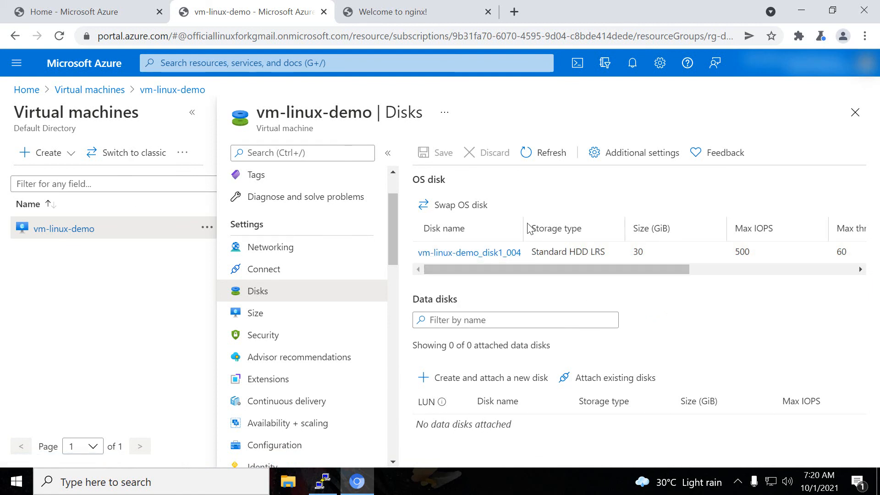
pyautogui.moveTo(523, 228); pyautogui.dragTo(598, 228)
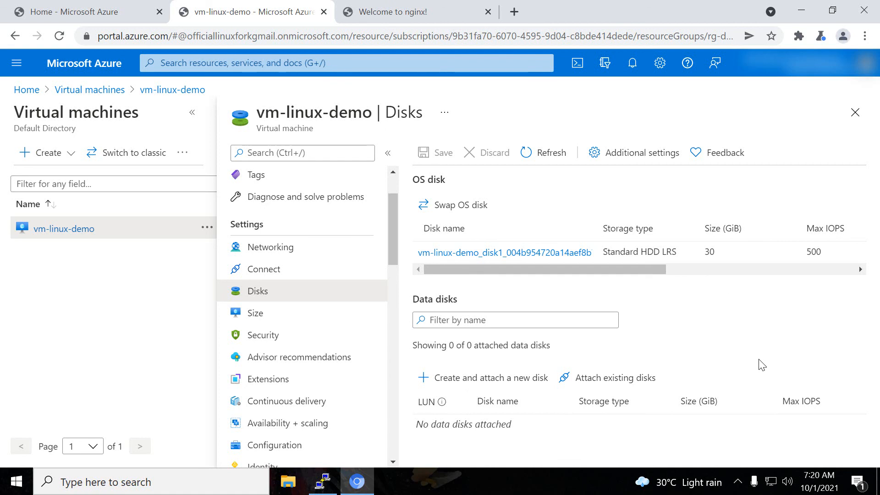
pyautogui.click(538, 253)
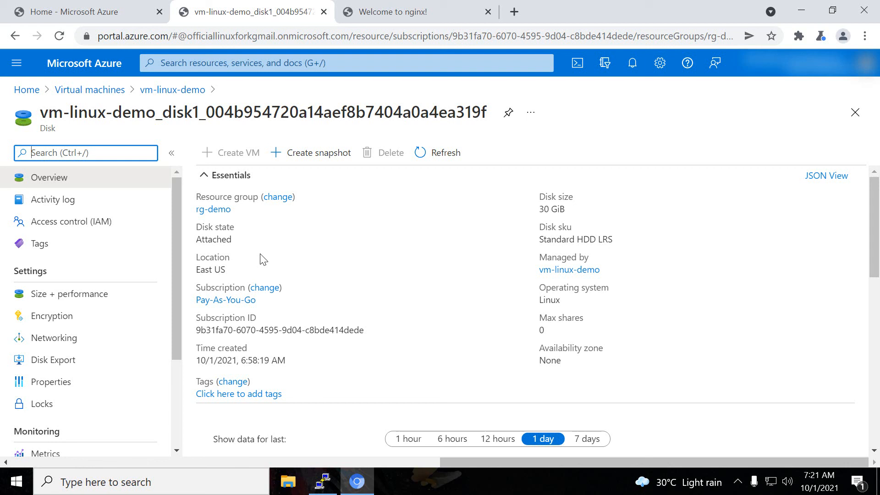
# Start a snapshot of the OS disk in rg-demo and name it vm-snap-osdisk
pyautogui.click(300, 156)
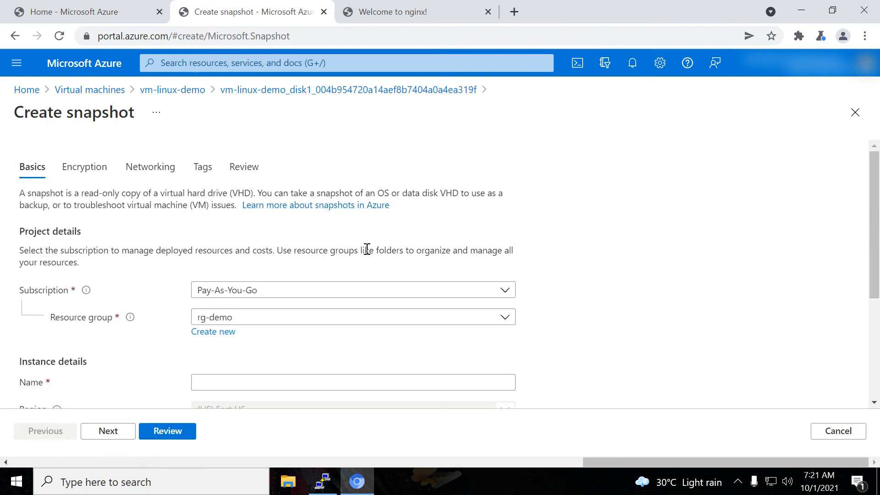
pyautogui.scroll(-3, 555, 252)
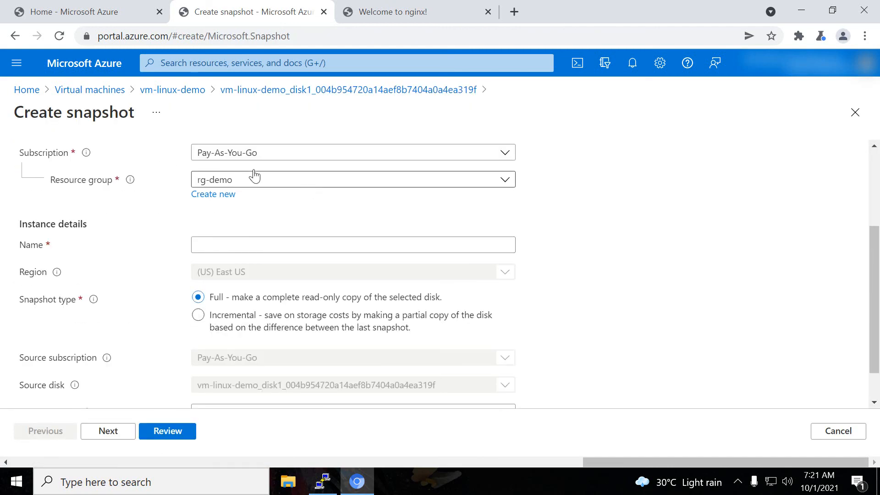
pyautogui.scroll(-1, 356, 188)
pyautogui.scroll(2, 342, 190)
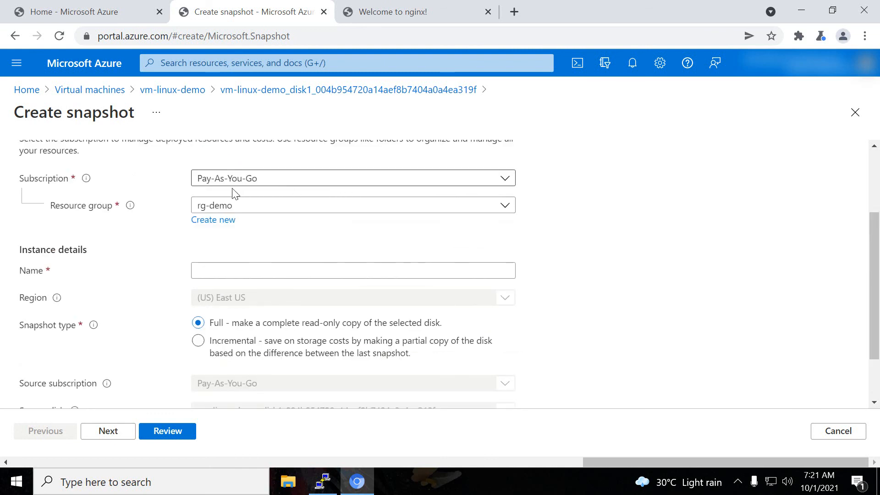
pyautogui.scroll(-2, 344, 231)
pyautogui.click(266, 203)
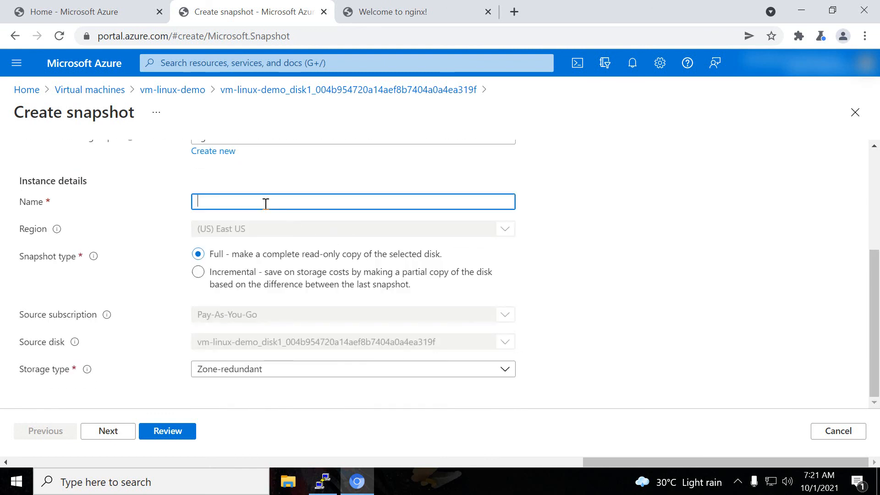
pyautogui.write('vm-snap-osdisk')
pyautogui.click(578, 242)
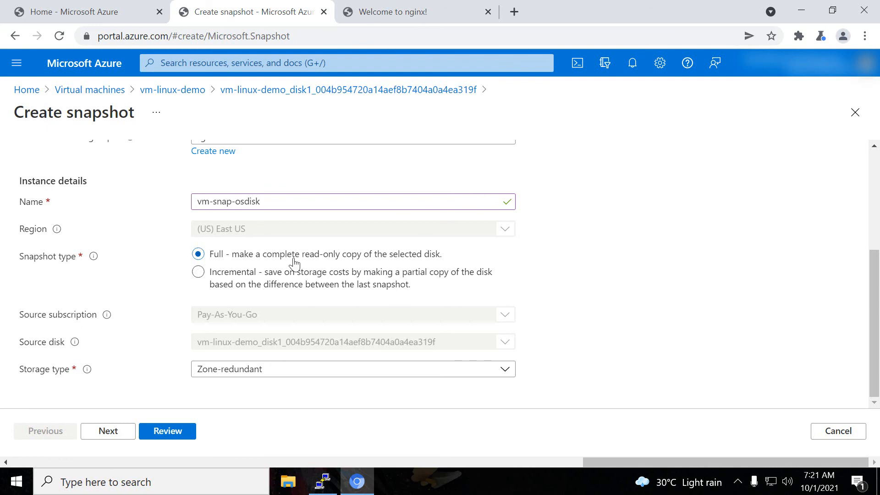
# Set the snapshot's storage type to Standard HDD
pyautogui.click(284, 370)
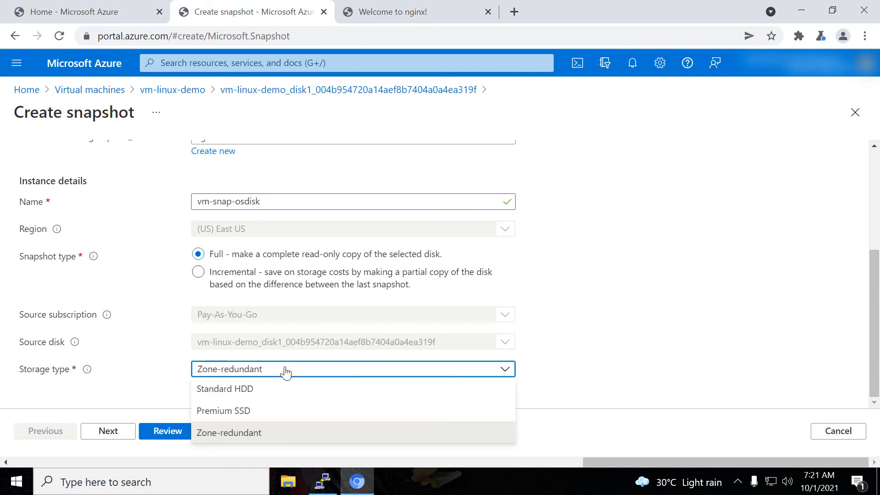
pyautogui.click(231, 393)
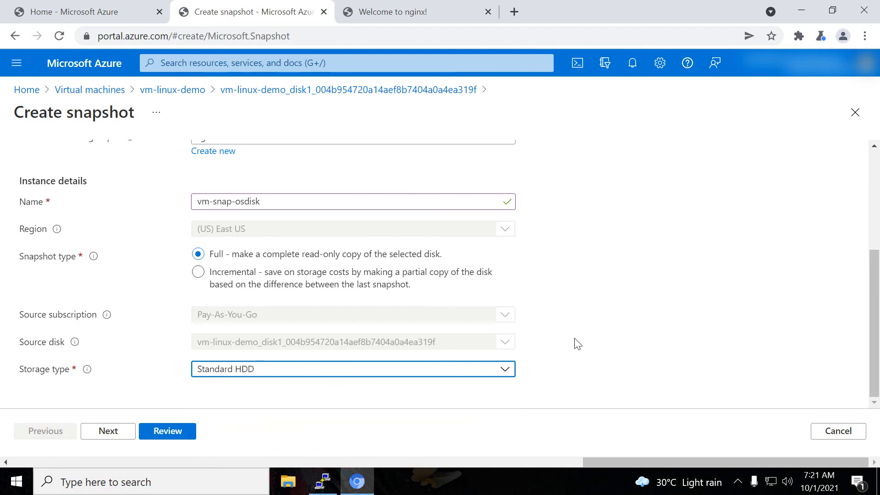
pyautogui.click(332, 373)
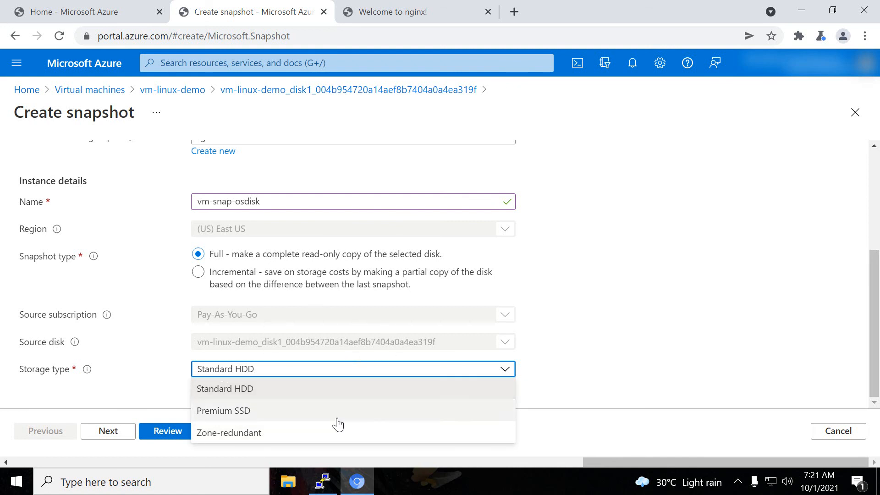
pyautogui.click(604, 359)
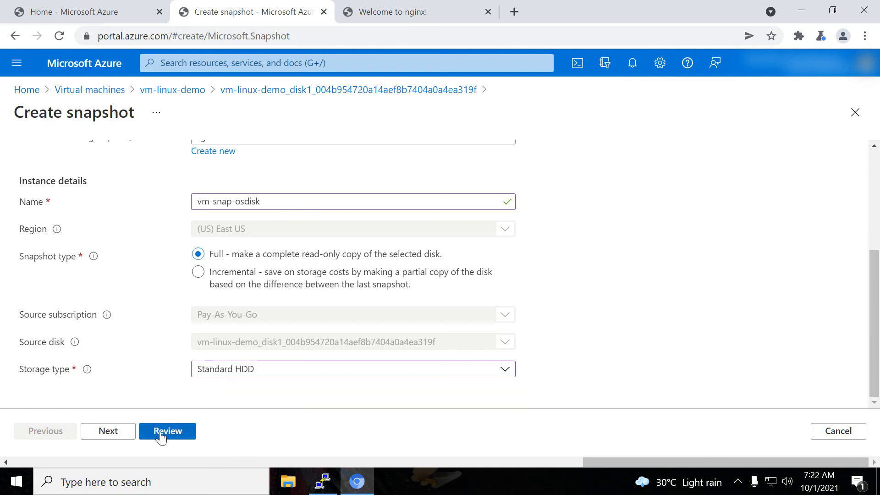
# Keep the default encryption, public endpoint networking and empty tags, review the settings and create the snapshot
pyautogui.click(115, 431)
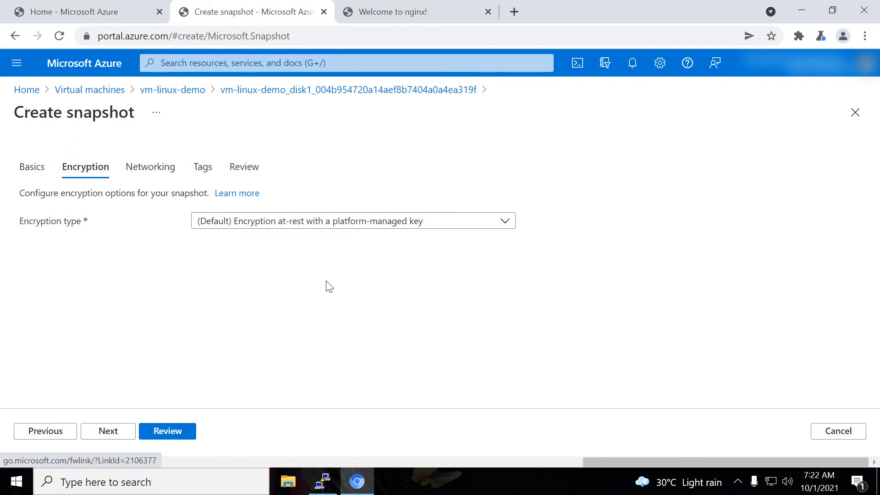
pyautogui.click(110, 432)
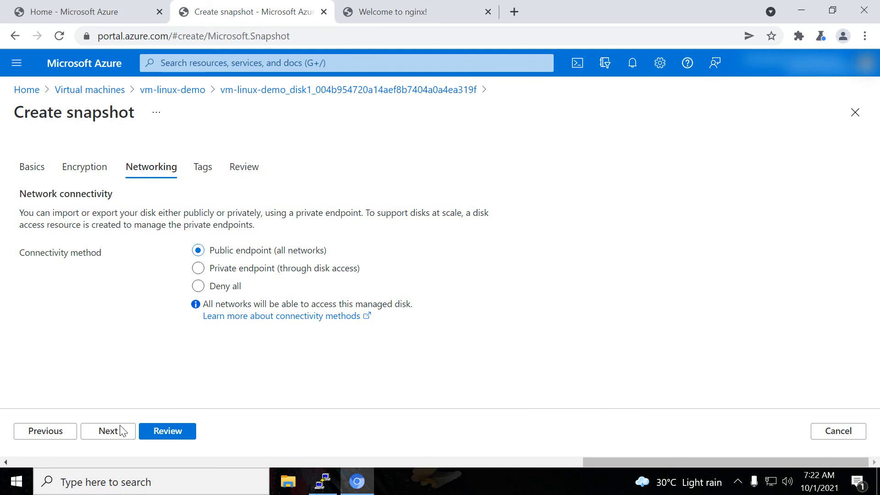
pyautogui.click(108, 431)
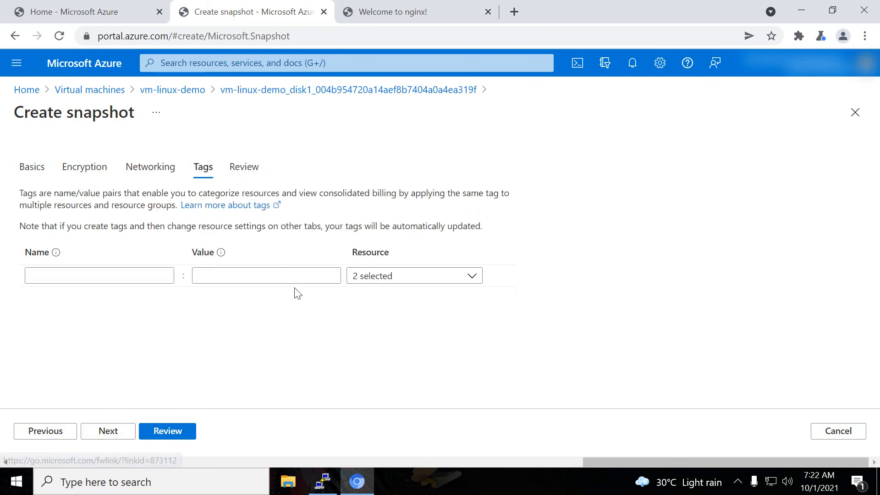
pyautogui.click(104, 438)
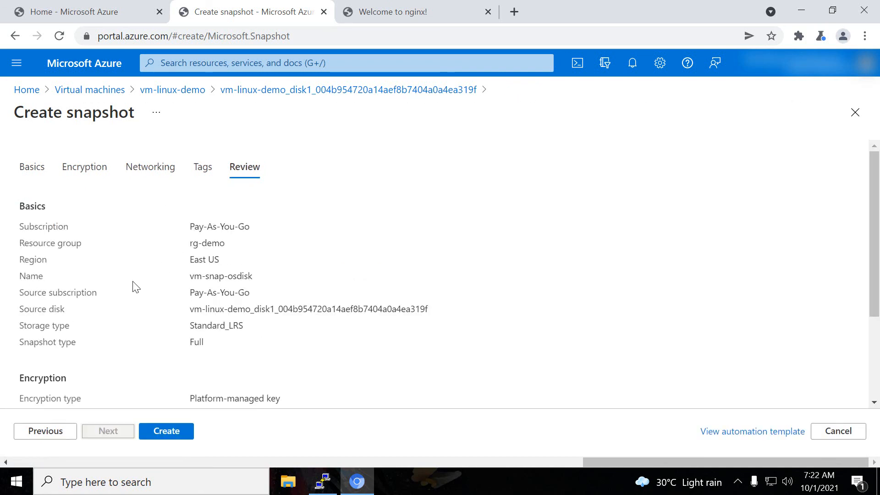
pyautogui.scroll(-3, 128, 296)
pyautogui.scroll(3, 179, 315)
pyautogui.click(173, 437)
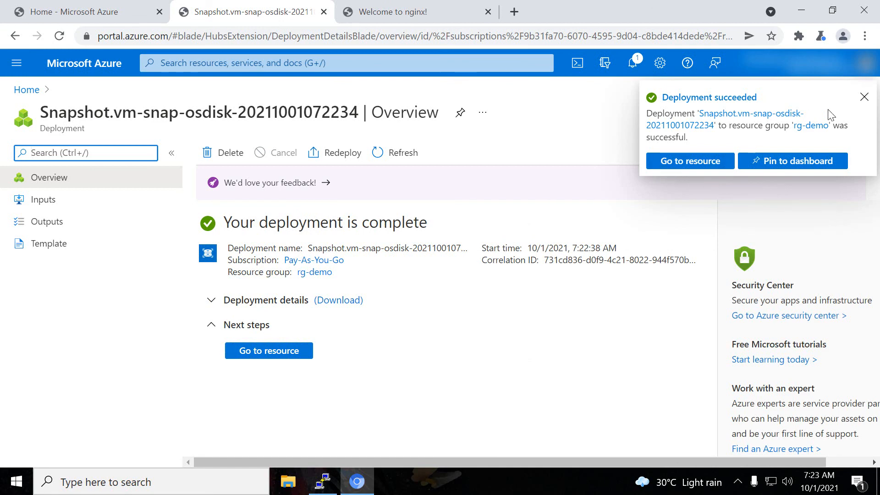
# Dismiss the deployment notification, find the Snapshots service with the search "snap" and refresh its list to check for vm-snap-osdisk
pyautogui.click(863, 98)
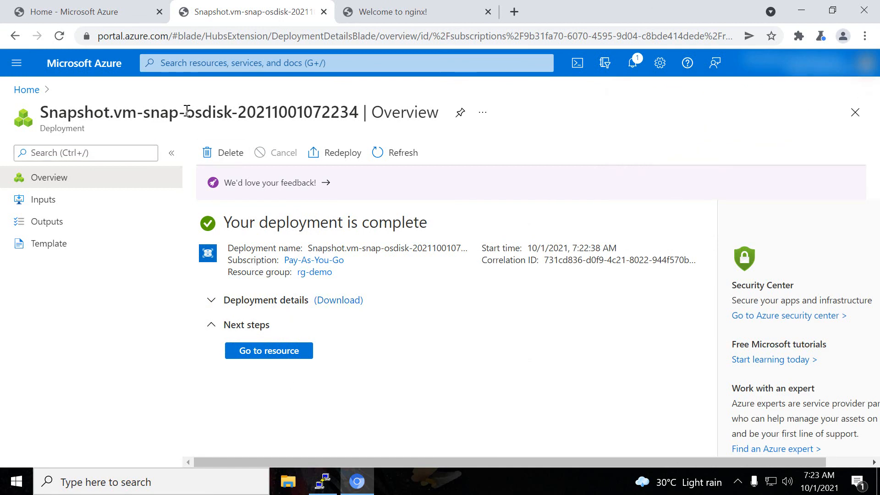
pyautogui.click(309, 67)
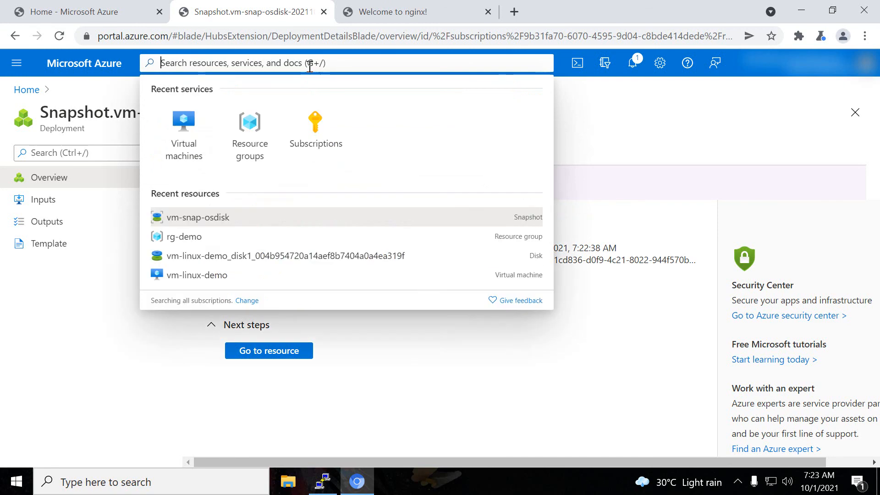
pyautogui.write('disk')
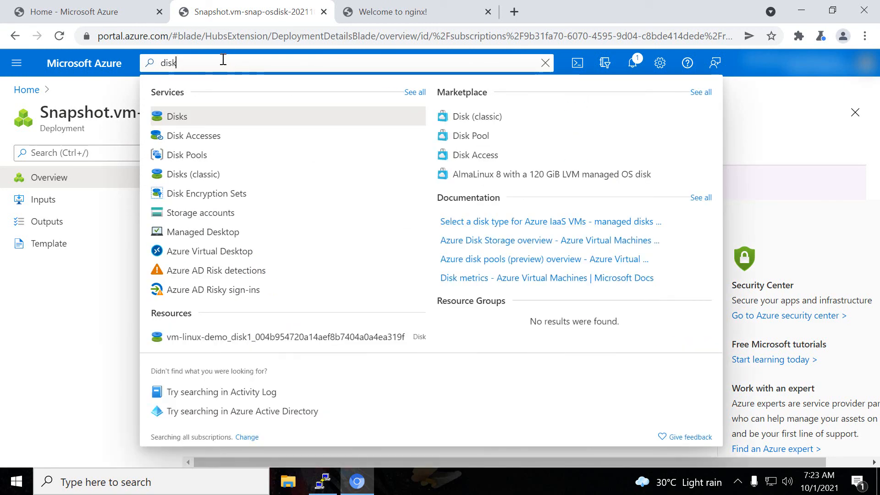
pyautogui.press('BackSpace')
pyautogui.press('BackSpace')
pyautogui.press('BackSpace')
pyautogui.press('BackSpace')
pyautogui.write('snap')
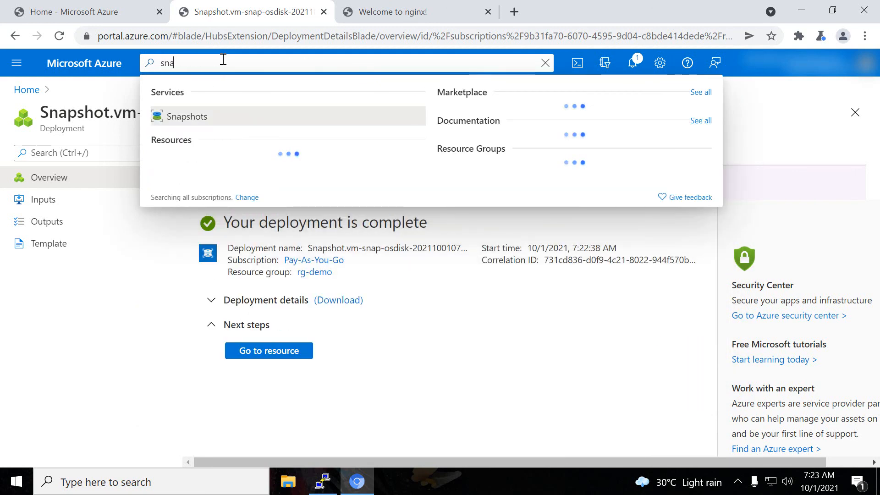
pyautogui.click(199, 120)
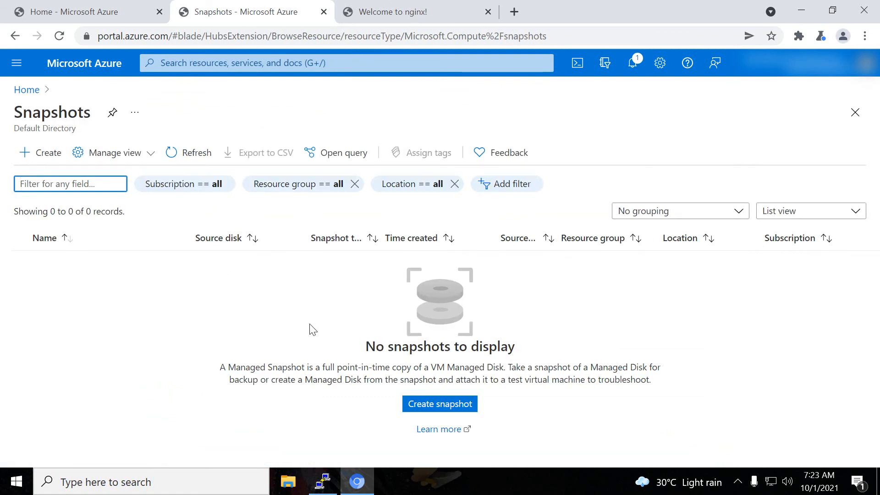
pyautogui.click(190, 153)
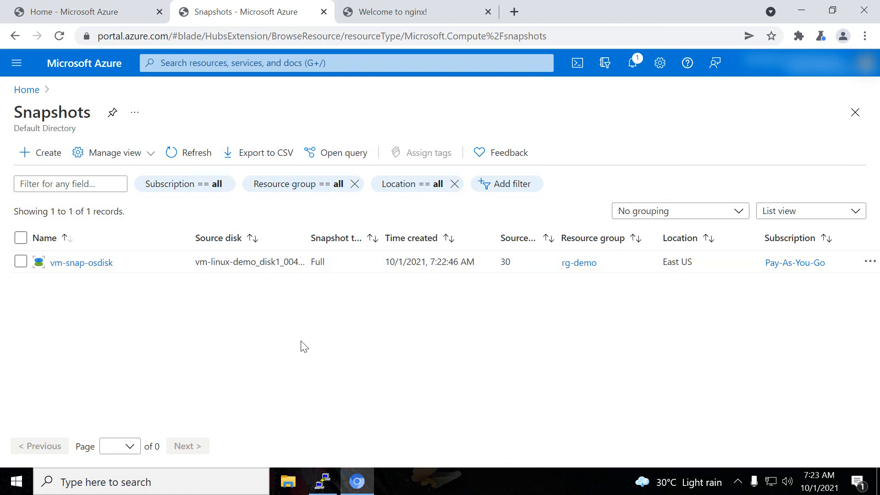
# Find the Disks service with the search "disk" and start creating a new managed disk
pyautogui.click(329, 65)
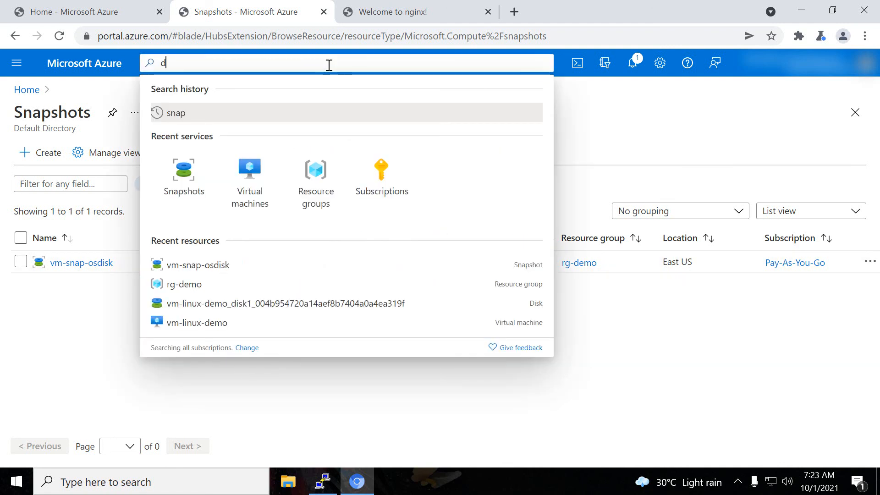
pyautogui.write('disk')
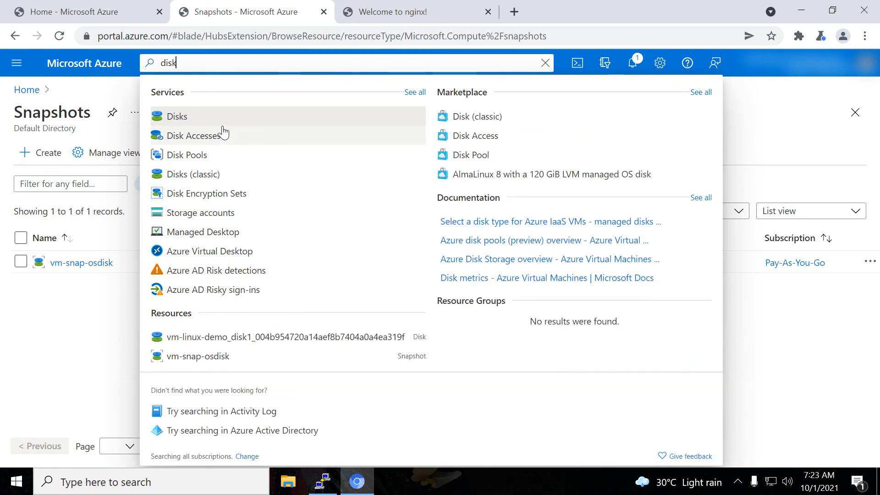
pyautogui.click(202, 118)
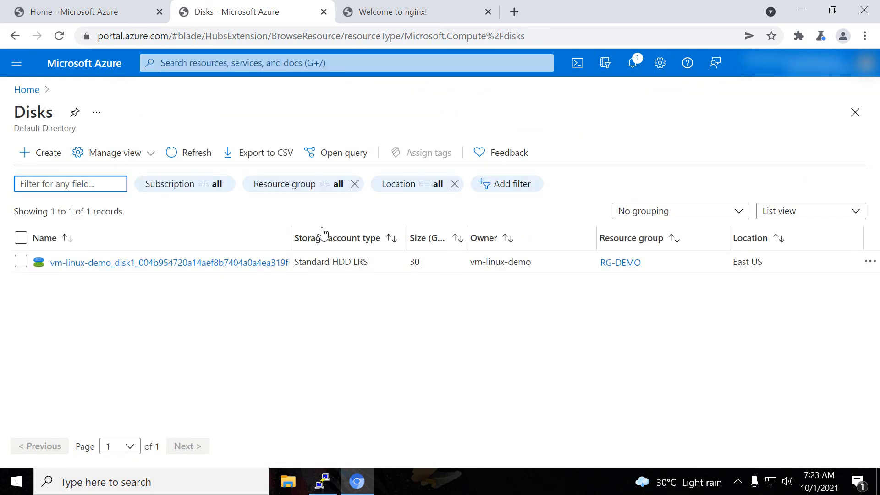
pyautogui.click(40, 153)
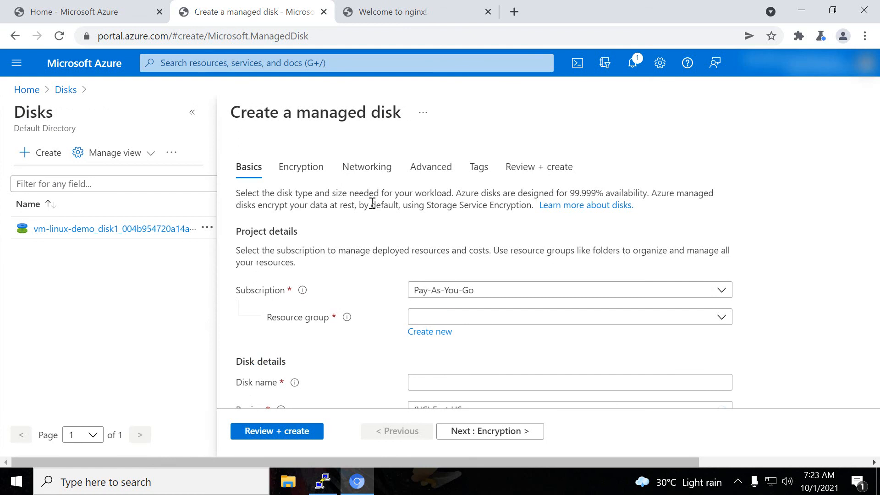
pyautogui.scroll(-1, 781, 238)
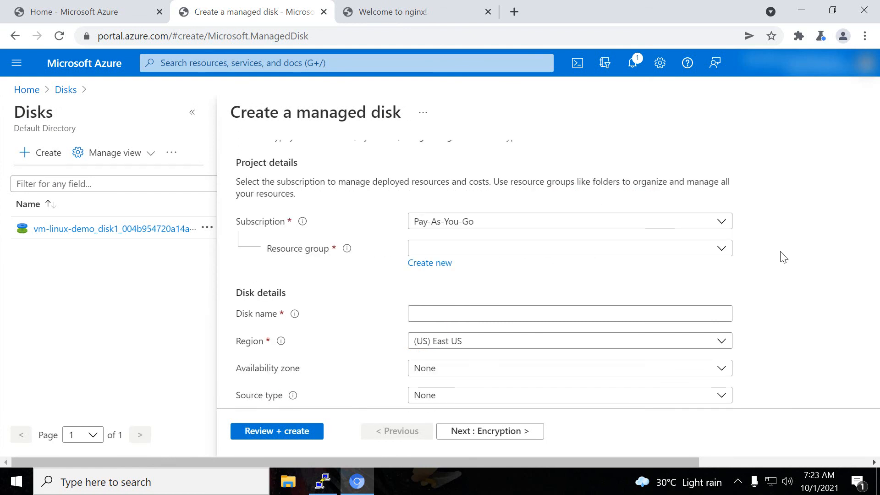
# Assign the new managed disk to the rg-demo resource group and name it new-os-disk
pyautogui.click(507, 248)
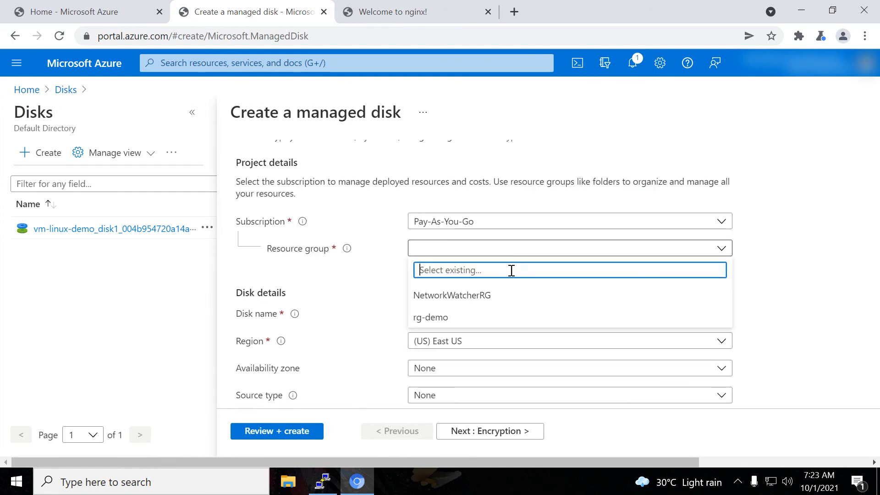
pyautogui.click(444, 321)
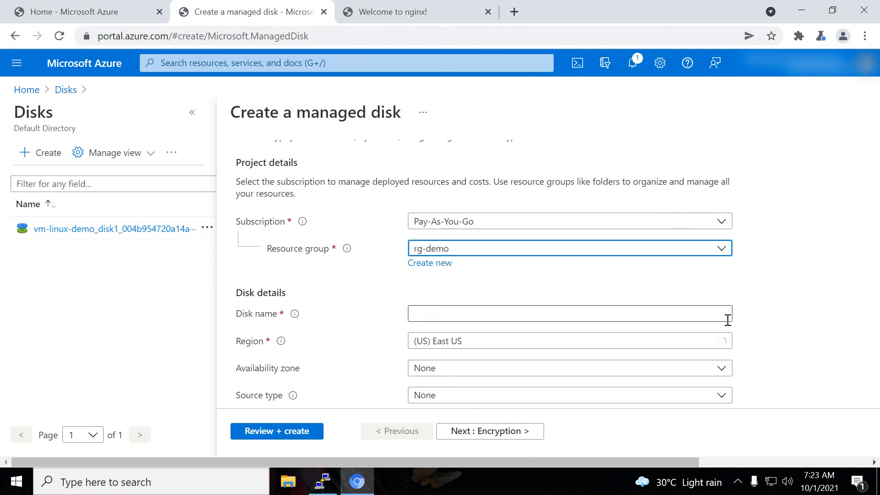
pyautogui.scroll(-1, 848, 325)
pyautogui.click(431, 241)
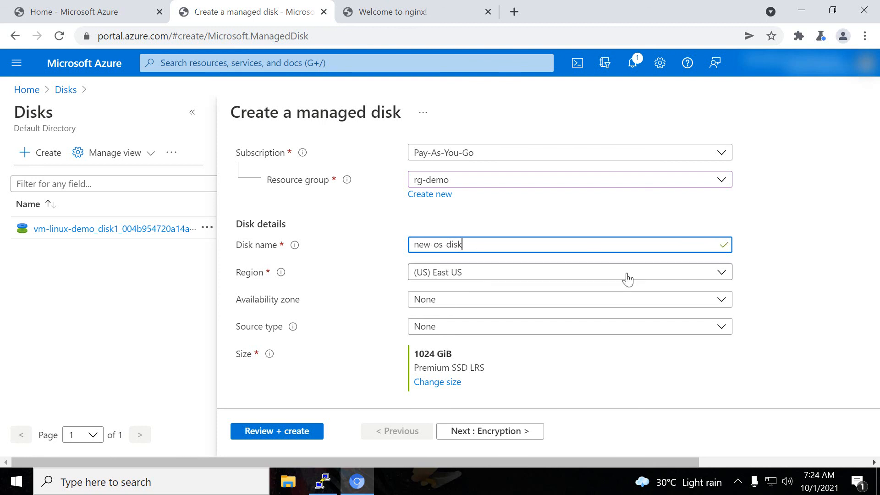
# Set the disk's source type to Snapshot and choose vm-snap-osdisk as the source snapshot
pyautogui.scroll(-1, 797, 274)
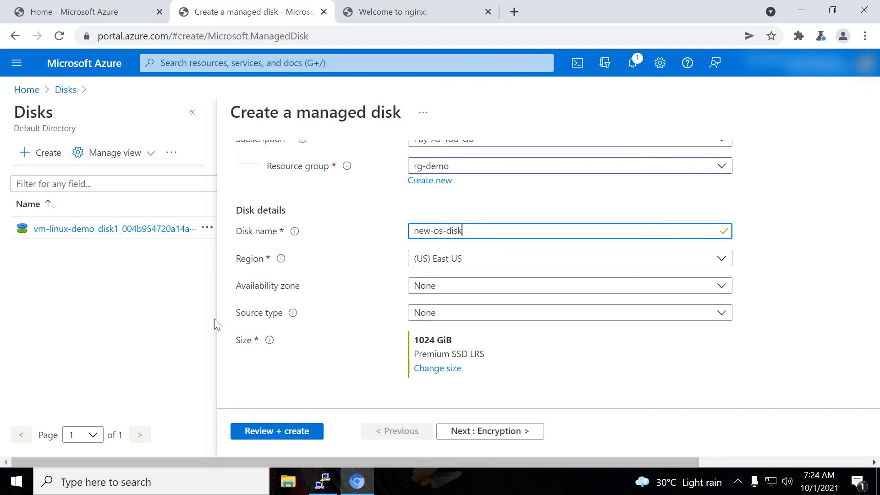
pyautogui.moveTo(293, 313)
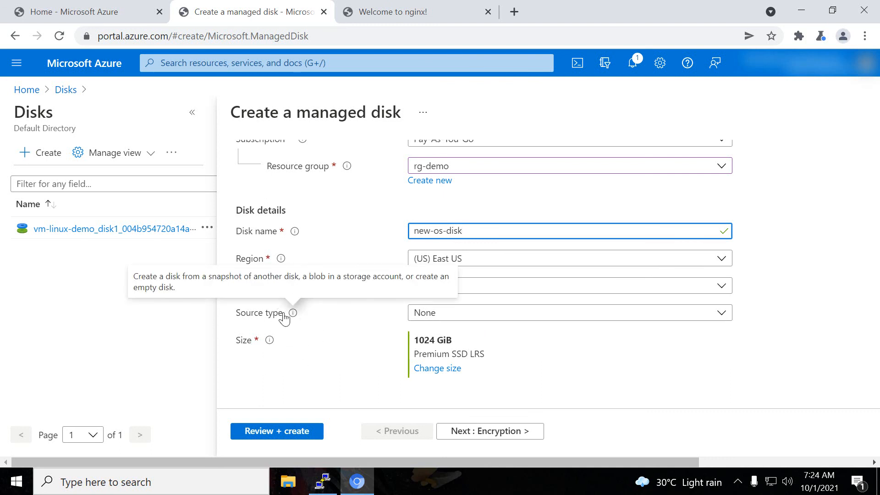
pyautogui.click(541, 316)
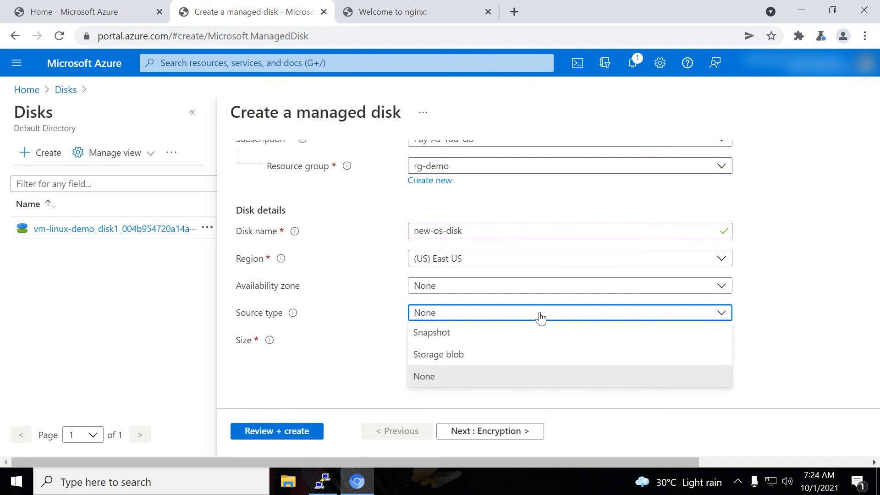
pyautogui.click(458, 333)
pyautogui.scroll(-3, 550, 357)
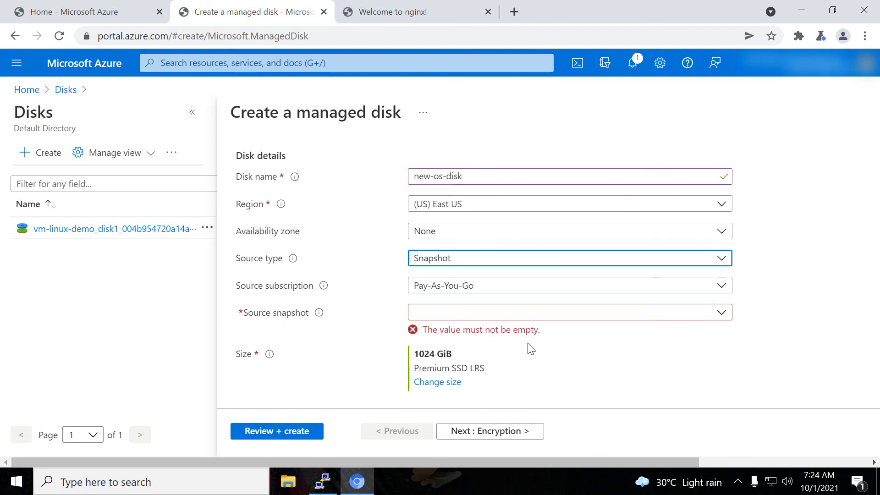
pyautogui.click(474, 302)
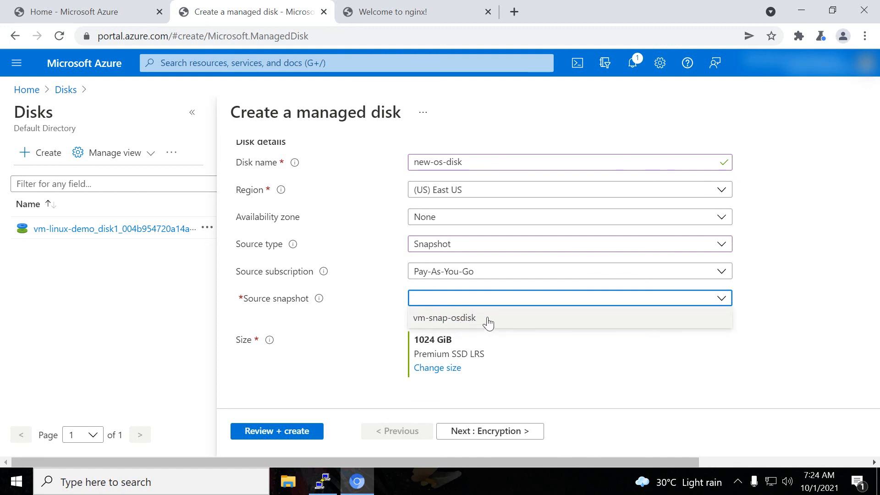
pyautogui.click(488, 319)
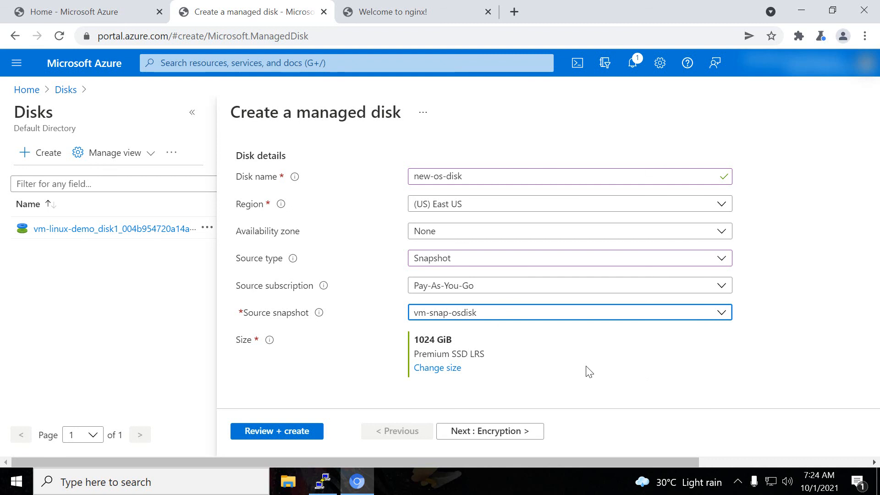
# Open the disk size selection and set the disk SKU to Standard HDD with locally-redundant storage
pyautogui.click(447, 368)
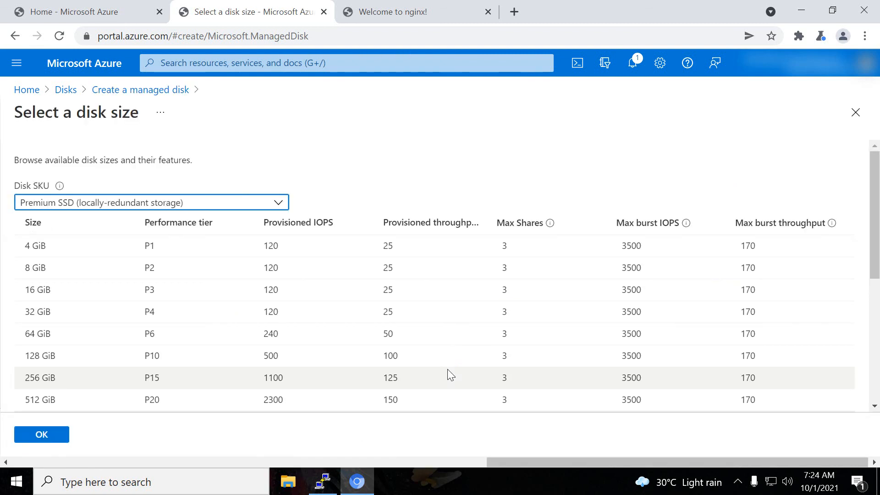
pyautogui.click(106, 203)
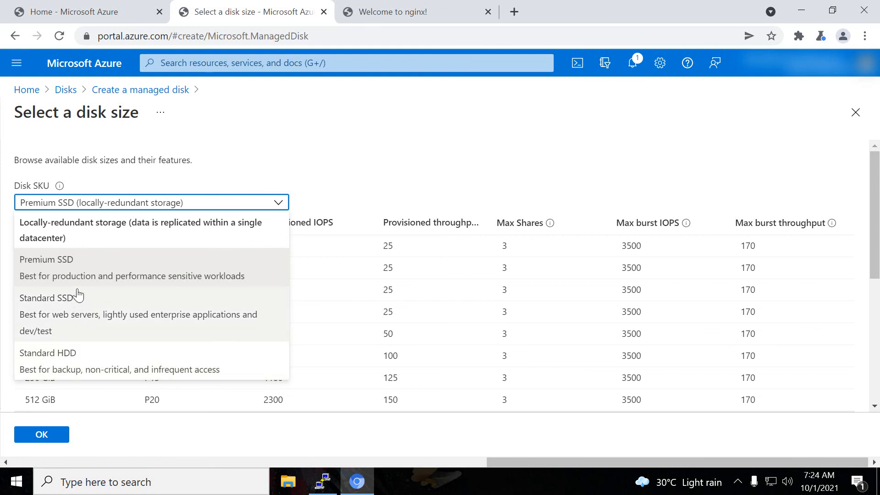
pyautogui.click(67, 360)
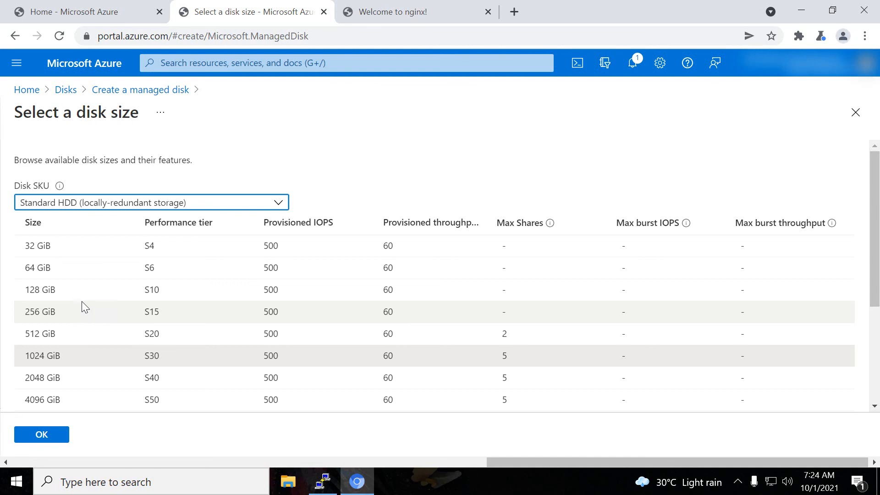
# Check the storage type and size of vm-linux-demo's current OS disk, and return to the disk size selection
pyautogui.click(85, 9)
pyautogui.click(111, 276)
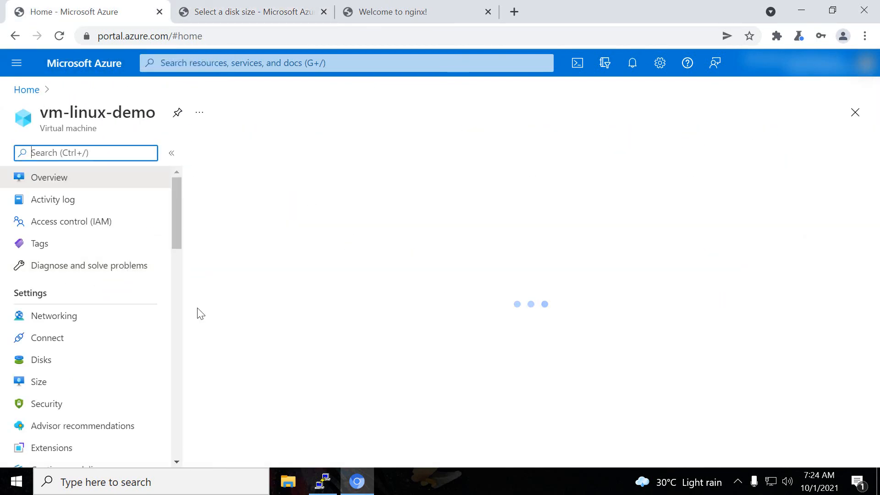
pyautogui.click(42, 366)
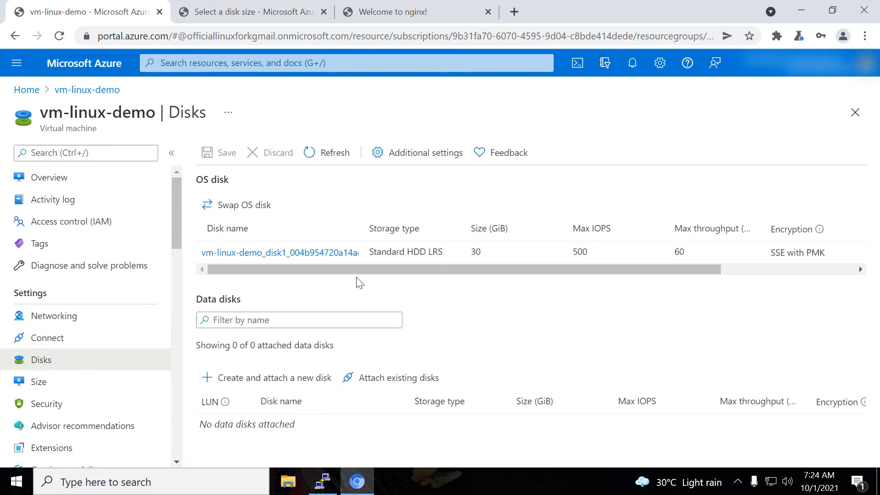
pyautogui.click(275, 11)
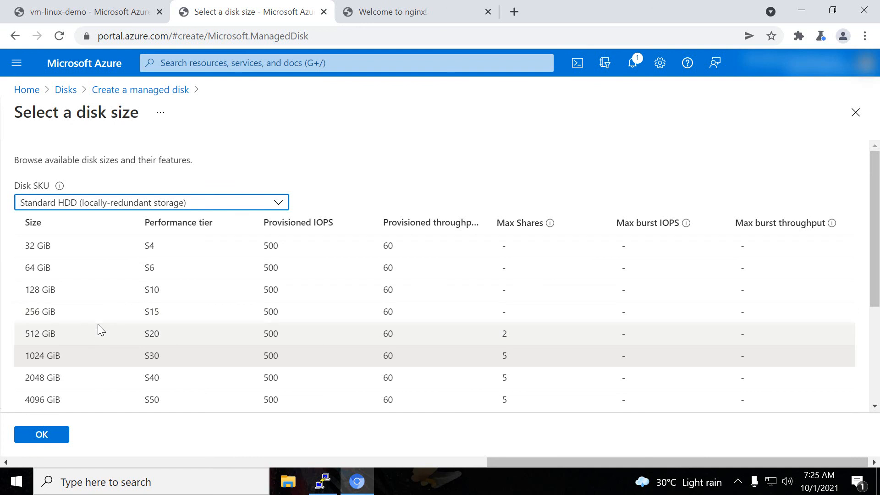
# Choose and apply the 32 GiB disk size, and compare it with vm-linux-demo's existing OS disk
pyautogui.click(32, 251)
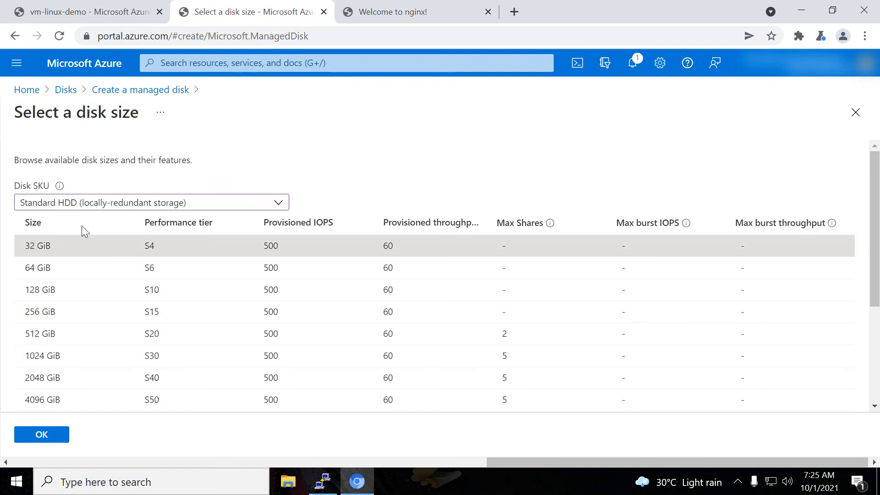
pyautogui.click(42, 435)
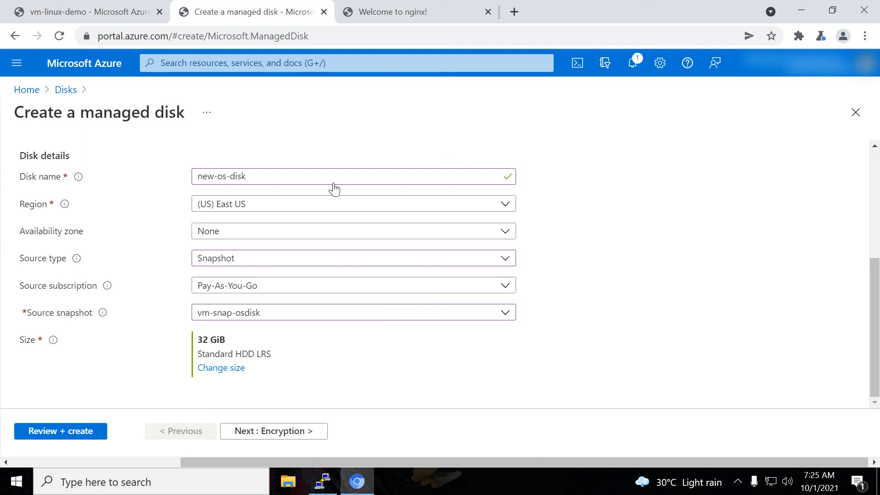
pyautogui.click(134, 6)
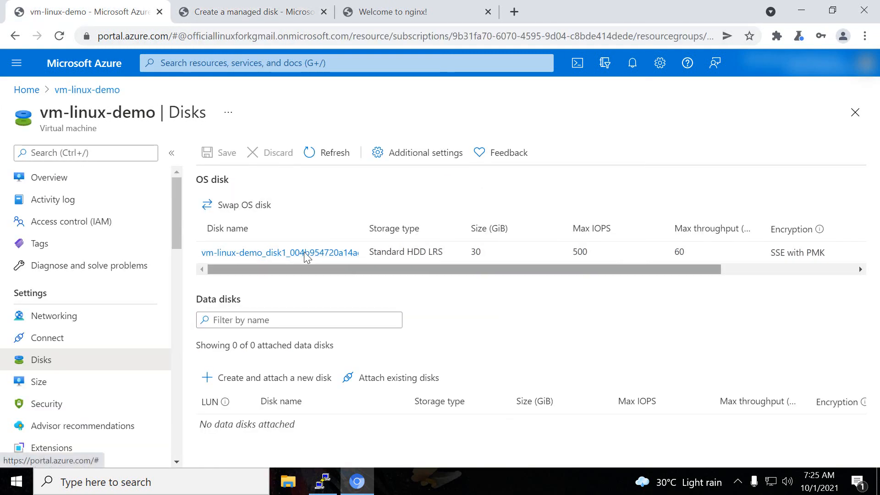
pyautogui.click(228, 7)
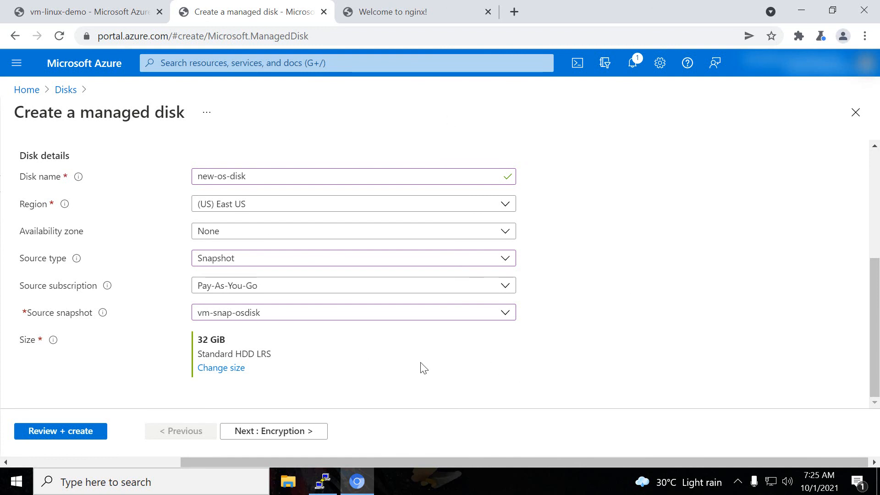
# Keep the default encryption, networking, advanced settings and empty tags, review the configuration and create the managed disk
pyautogui.click(323, 430)
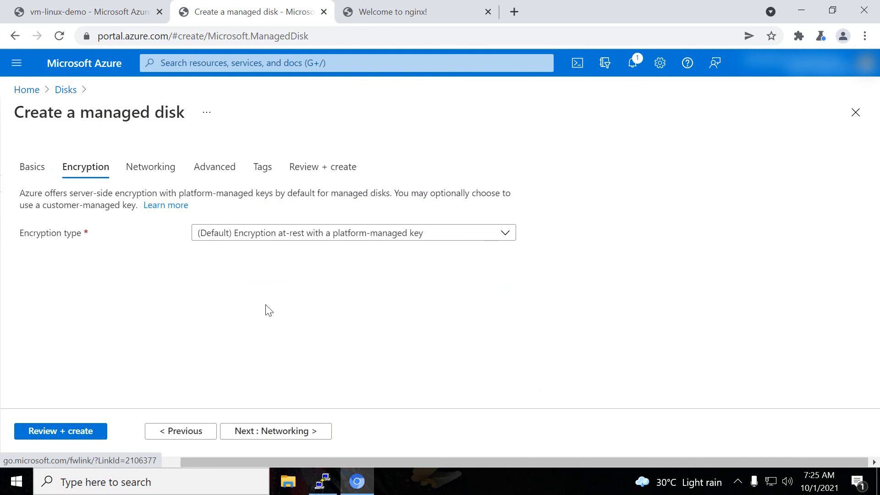
pyautogui.click(285, 430)
pyautogui.click(286, 431)
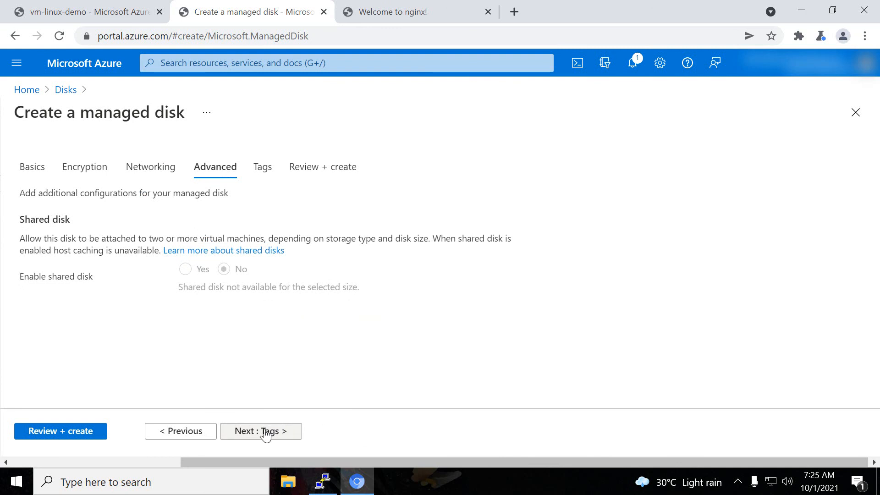
pyautogui.click(266, 432)
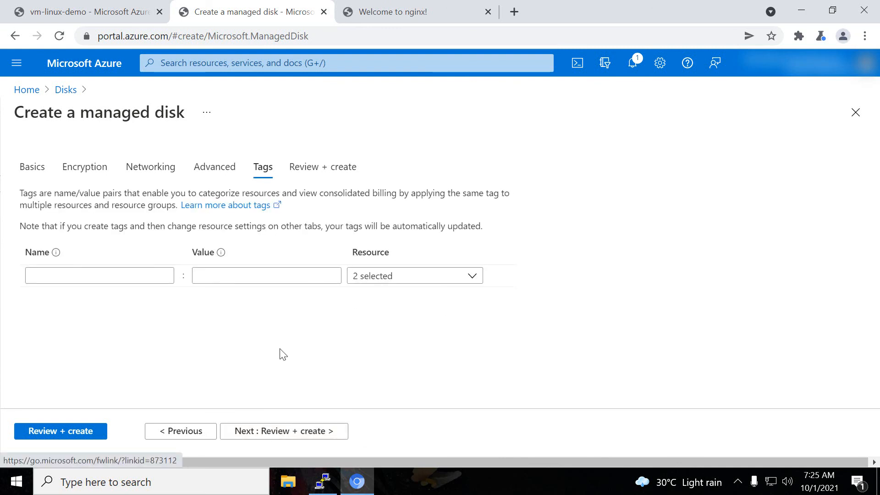
pyautogui.click(294, 431)
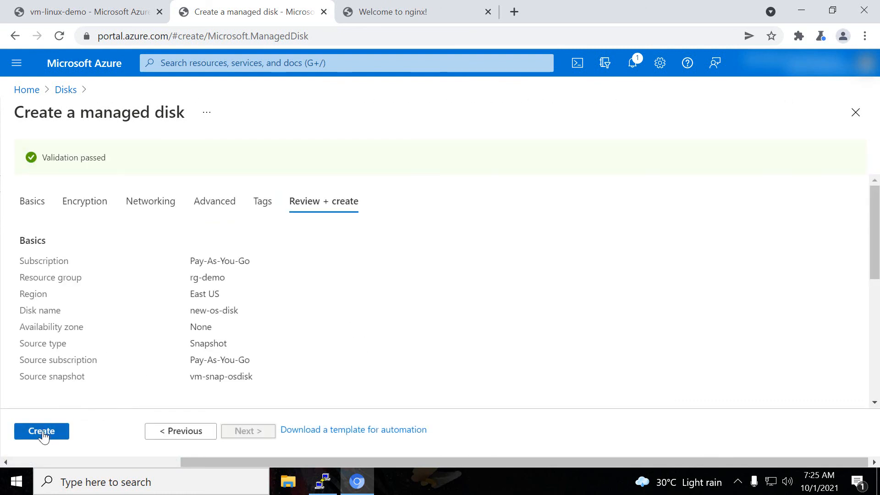
pyautogui.click(44, 431)
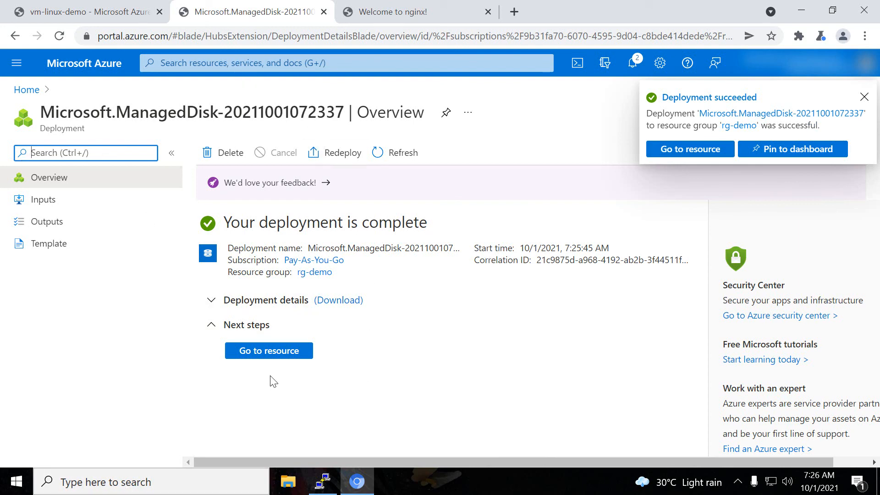
# Open the deployed new-os-disk resource and start creating a virtual machine from it
pyautogui.click(269, 353)
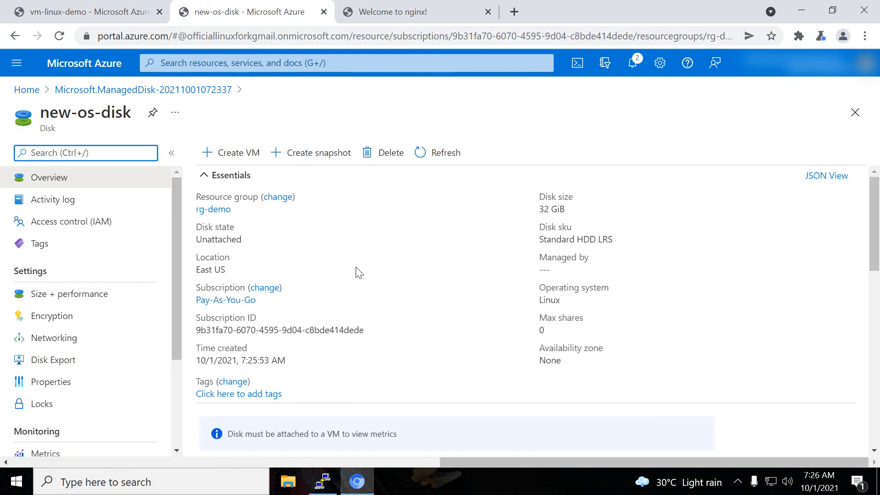
pyautogui.click(218, 151)
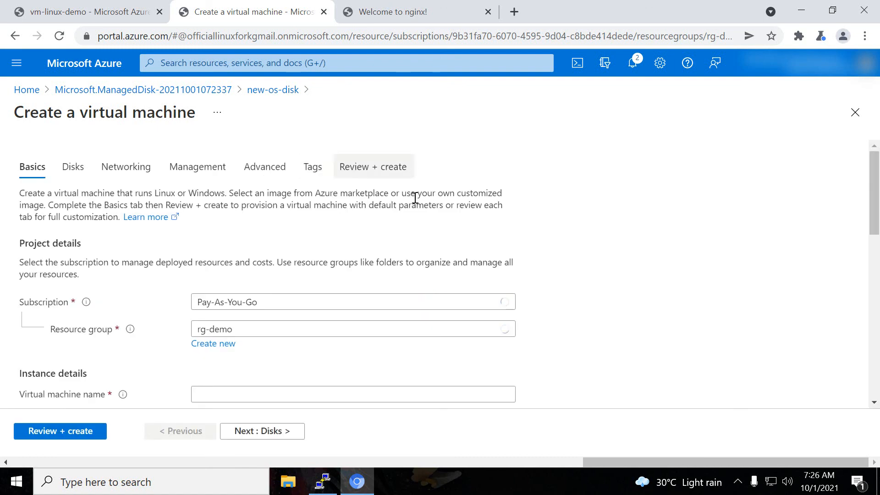
pyautogui.scroll(-3, 632, 285)
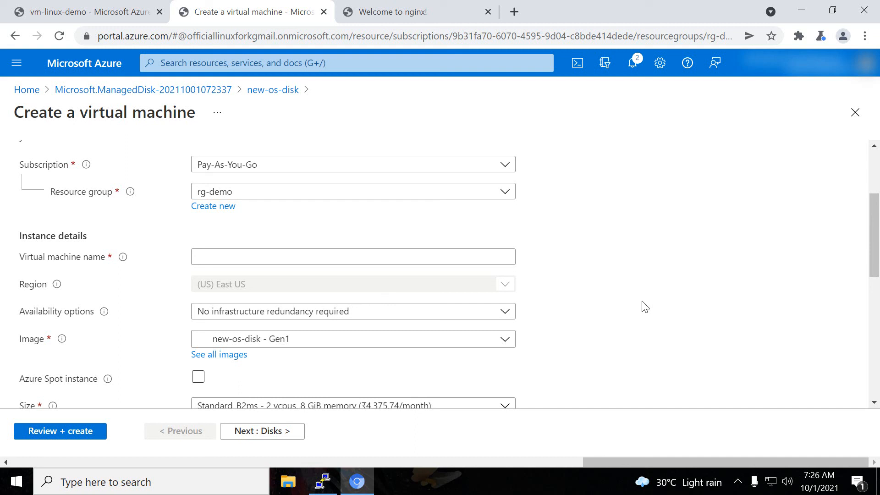
# Name the new virtual machine vm-demo, keeping the rg-demo resource group
pyautogui.click(269, 257)
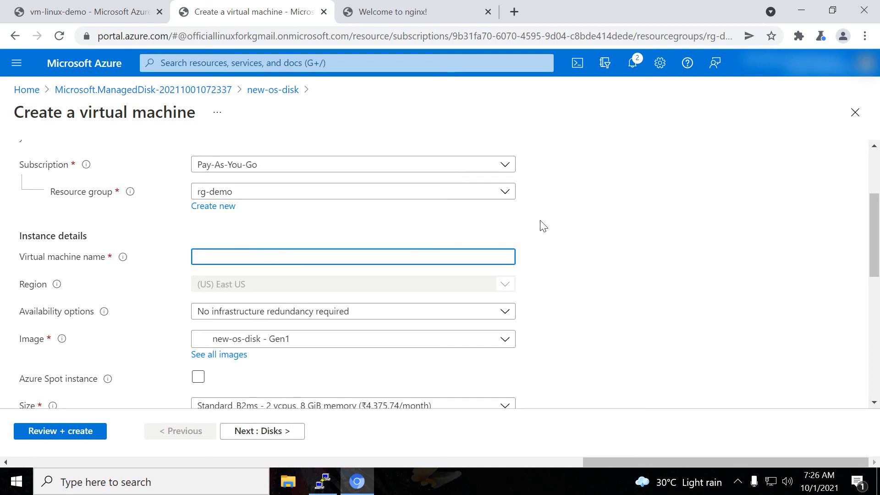
pyautogui.scroll(3, 662, 284)
pyautogui.scroll(-3, 658, 287)
pyautogui.scroll(1, 598, 301)
pyautogui.scroll(-3, 601, 300)
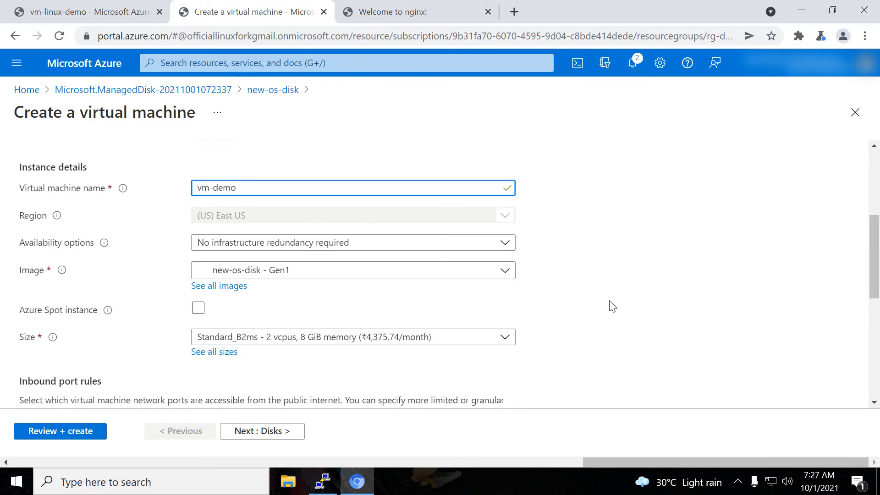
# Keep the new-os-disk image, Standard_B2ms size, SSH (22) inbound port and default disk options, and continue to the networking settings
pyautogui.scroll(-1, 710, 274)
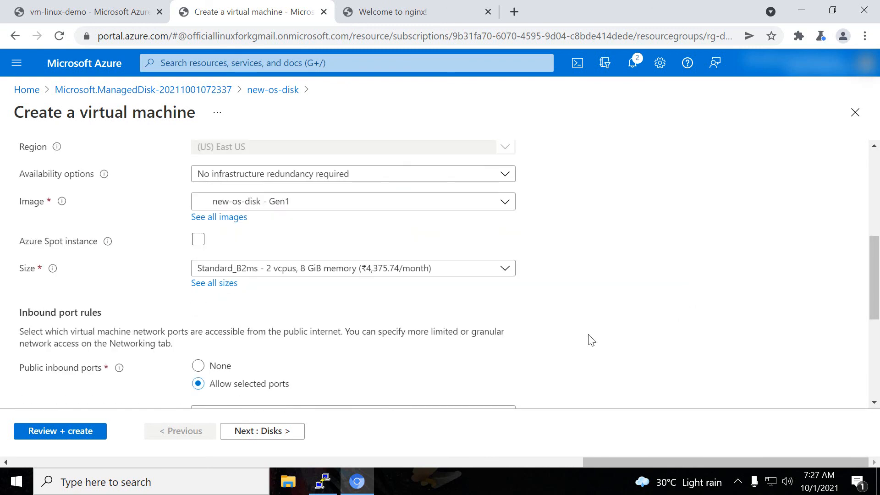
pyautogui.scroll(-1, 592, 339)
pyautogui.scroll(1, 409, 327)
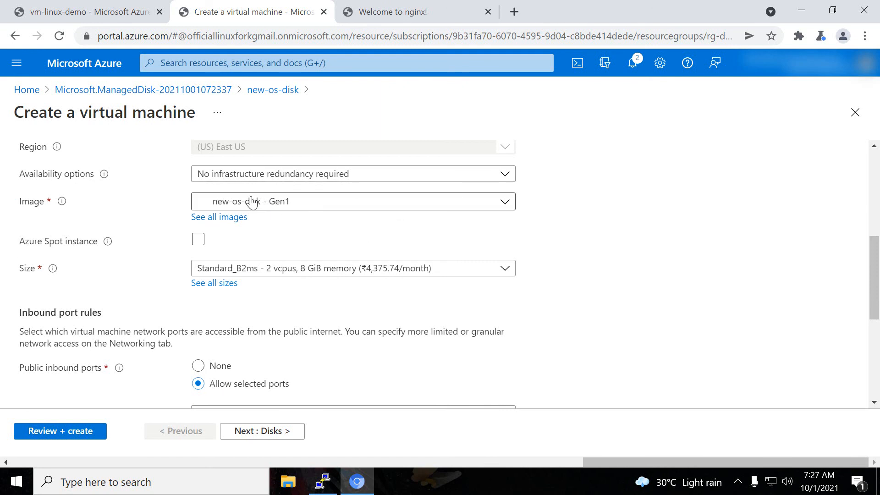
pyautogui.scroll(-1, 443, 280)
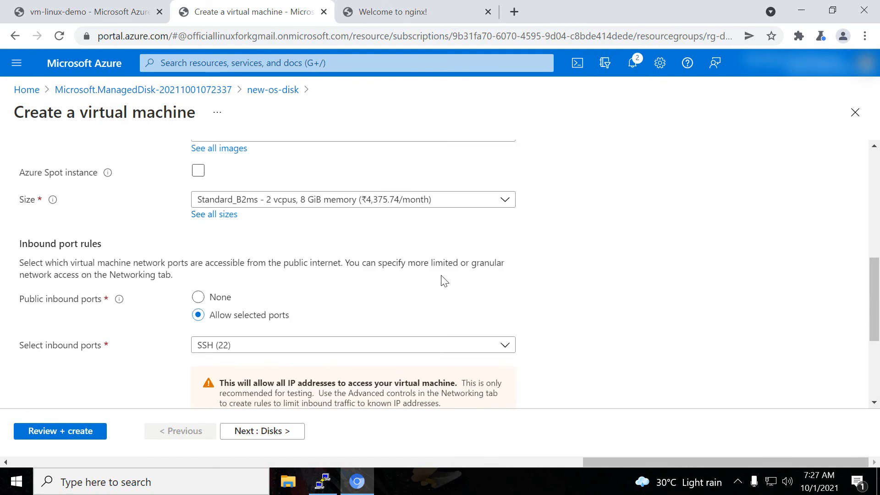
pyautogui.scroll(-3, 511, 275)
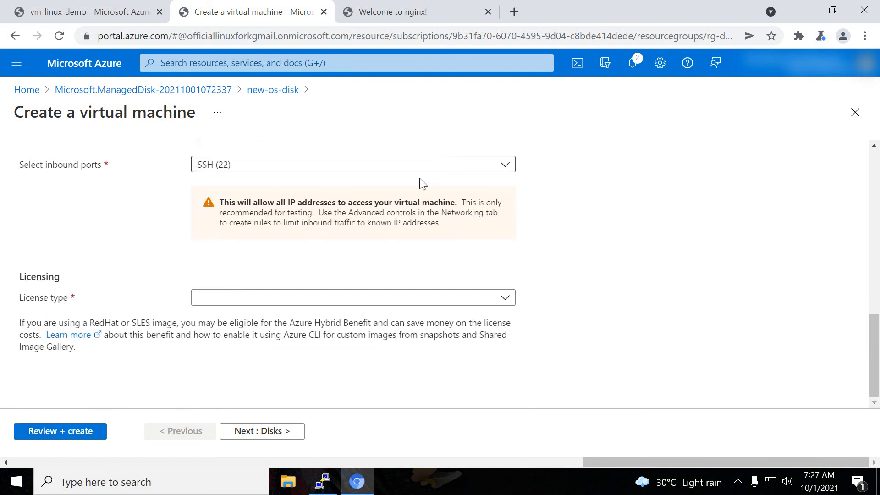
pyautogui.click(264, 436)
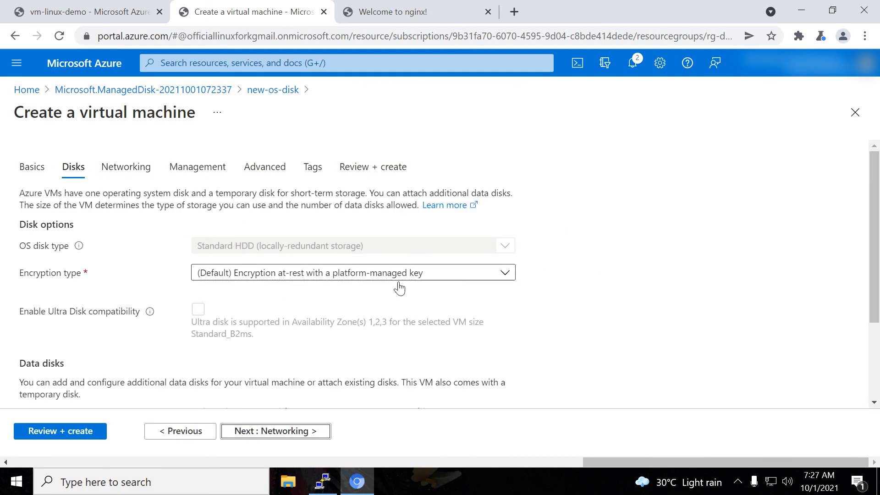
pyautogui.scroll(-3, 271, 344)
pyautogui.click(280, 435)
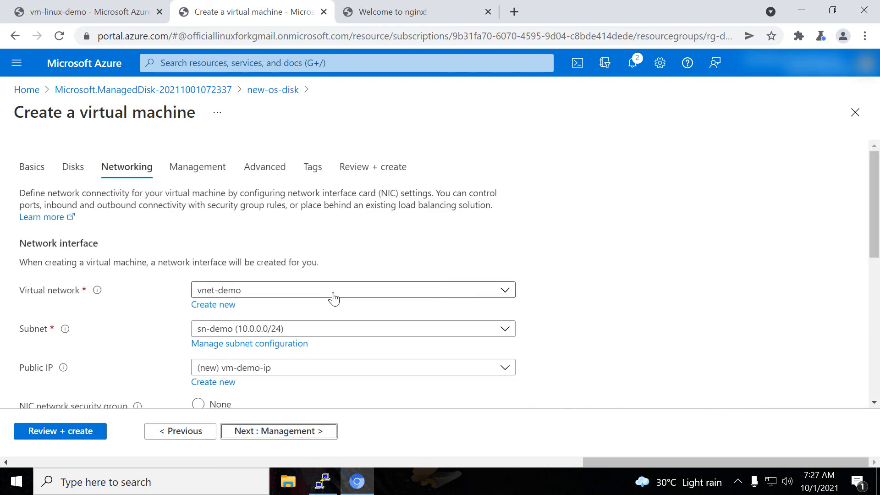
# Keep the vnet-demo network, sn-demo subnet, new vm-demo-ip public IP and SSH (22) inbound port, and continue to the management settings
pyautogui.scroll(-2, 403, 288)
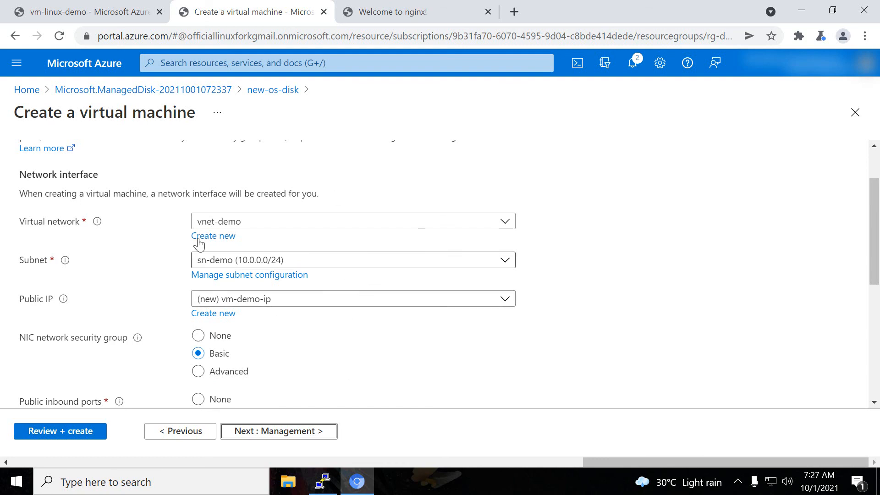
pyautogui.scroll(-5, 339, 287)
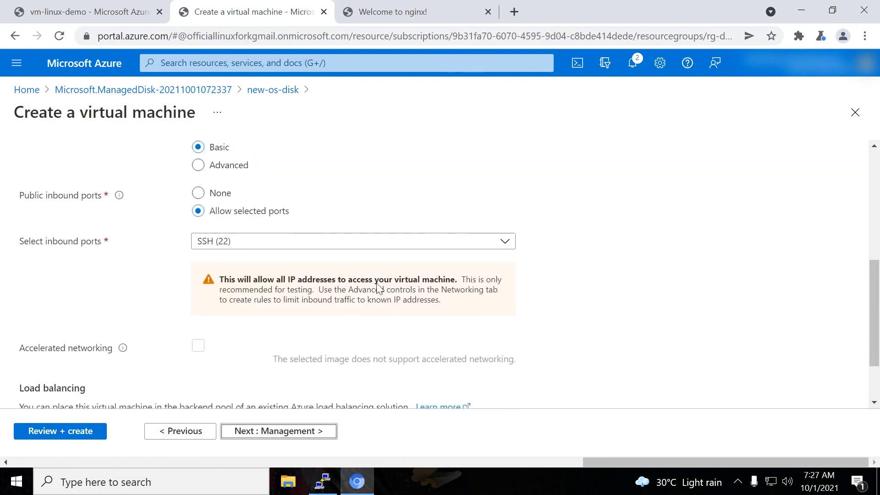
pyautogui.scroll(-2, 378, 288)
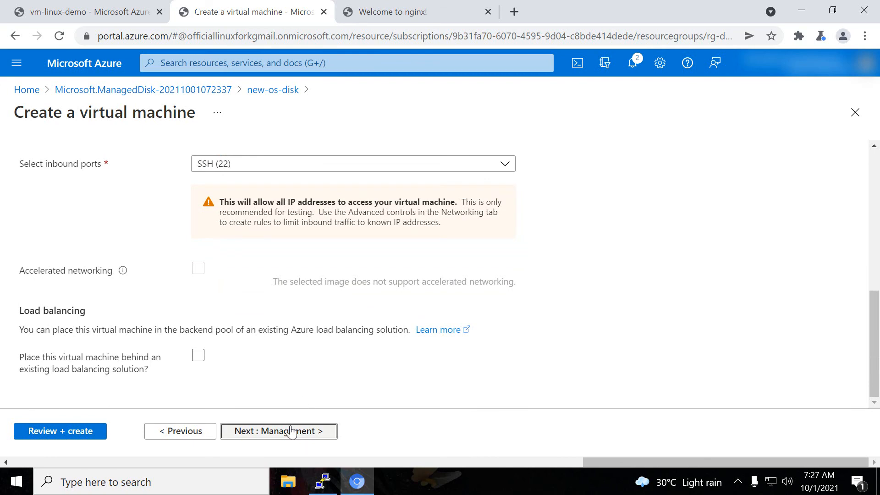
pyautogui.click(290, 431)
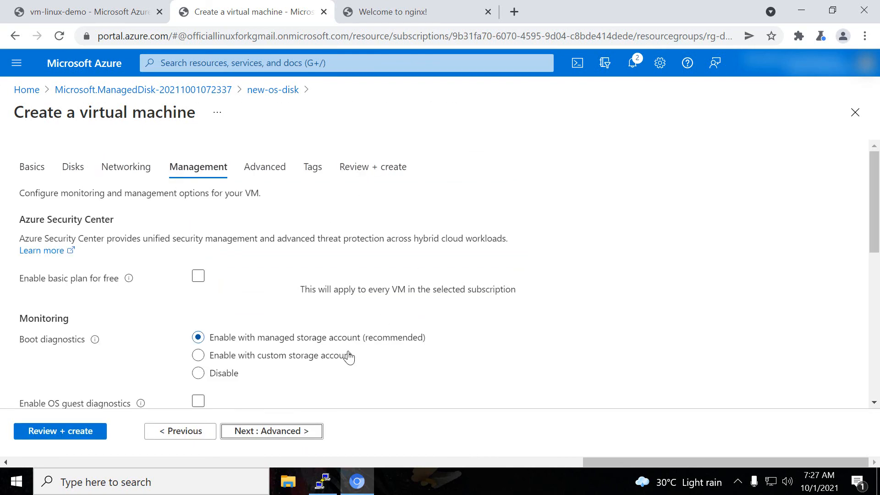
# Review the management options, keeping boot diagnostics with a managed storage account and the image default patching, and continue to the advanced settings
pyautogui.scroll(-9, 373, 280)
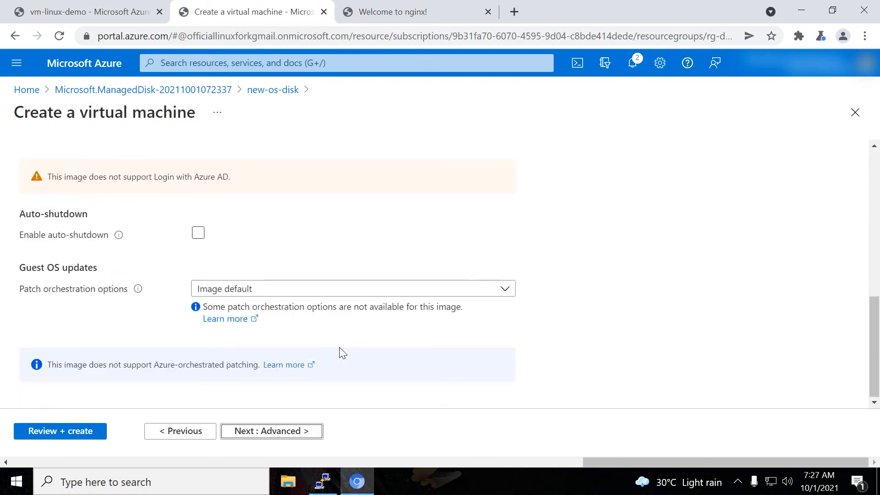
pyautogui.scroll(5, 351, 274)
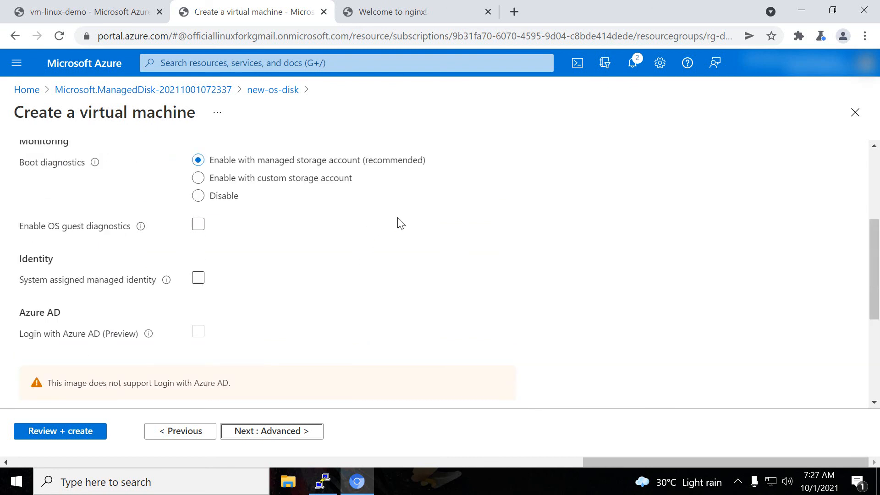
pyautogui.click(284, 436)
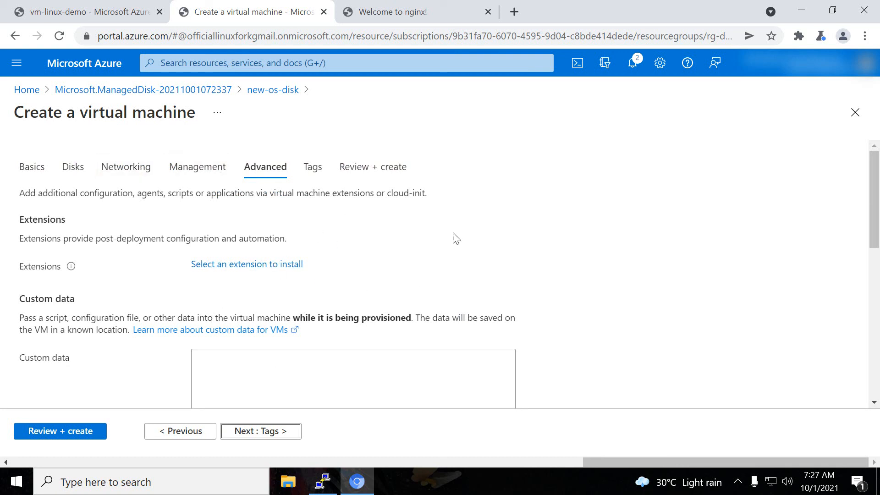
pyautogui.click(197, 169)
pyautogui.scroll(-9, 337, 316)
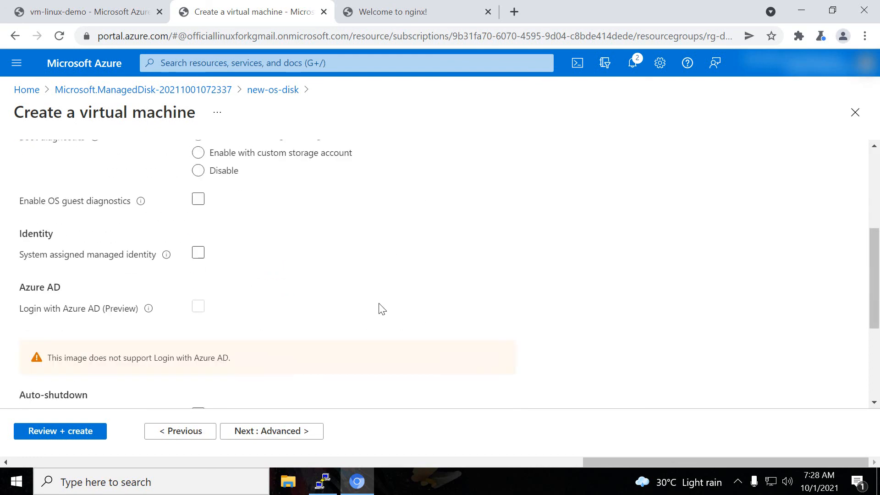
pyautogui.scroll(10, 314, 312)
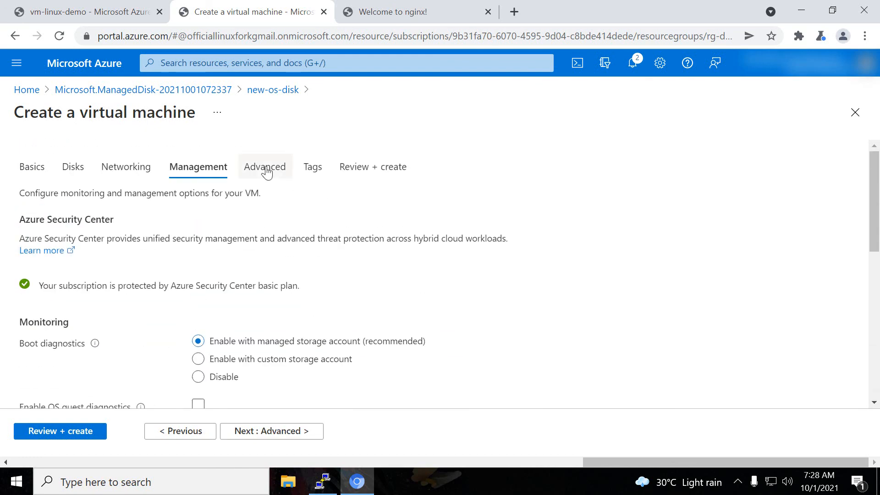
pyautogui.click(265, 171)
# Leave the advanced settings at their defaults and the tags empty, and create the vm-demo virtual machine
pyautogui.scroll(-8, 313, 330)
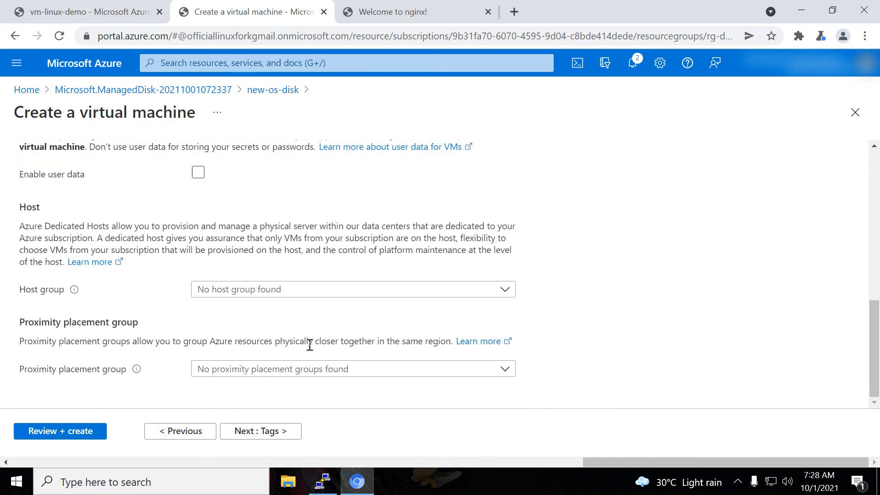
pyautogui.click(286, 433)
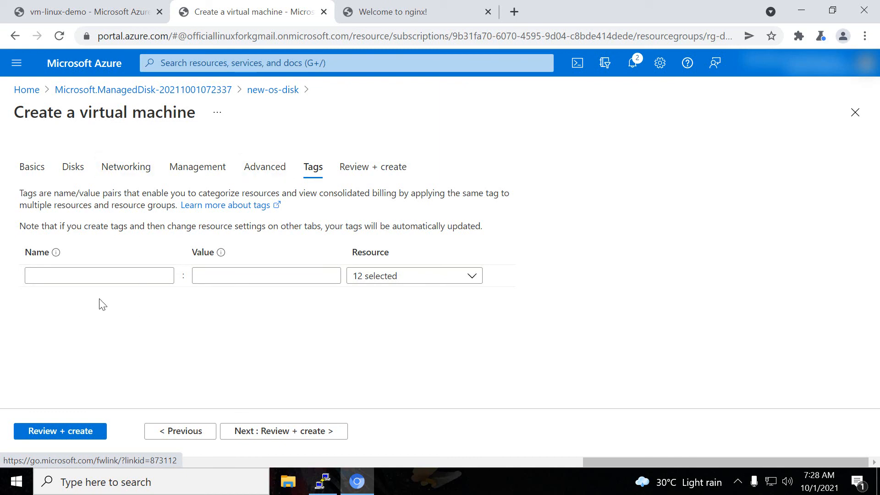
pyautogui.click(193, 174)
pyautogui.click(312, 167)
pyautogui.click(291, 430)
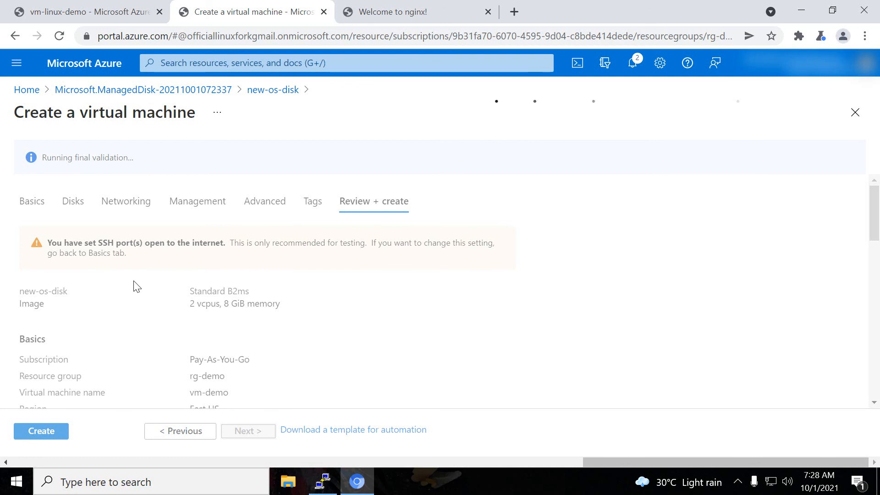
pyautogui.click(51, 439)
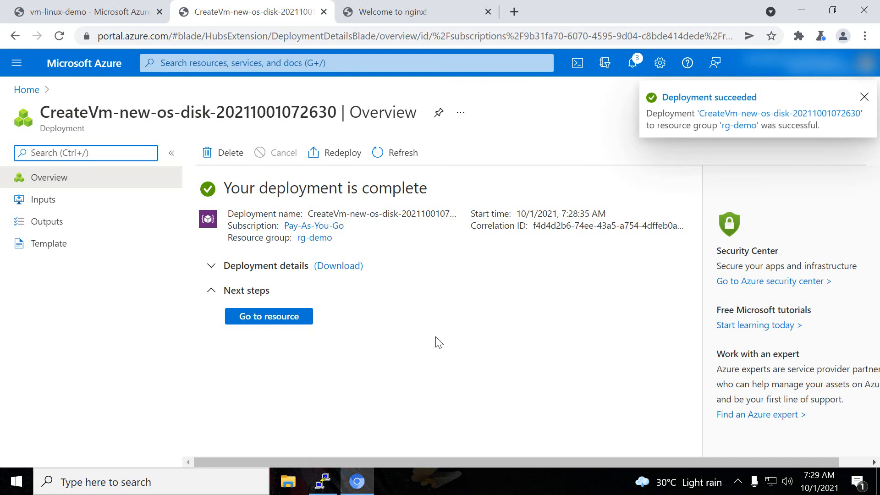
# Open the deployed vm-demo resource, copy its public IP address and open a new browser tab for it
pyautogui.click(271, 320)
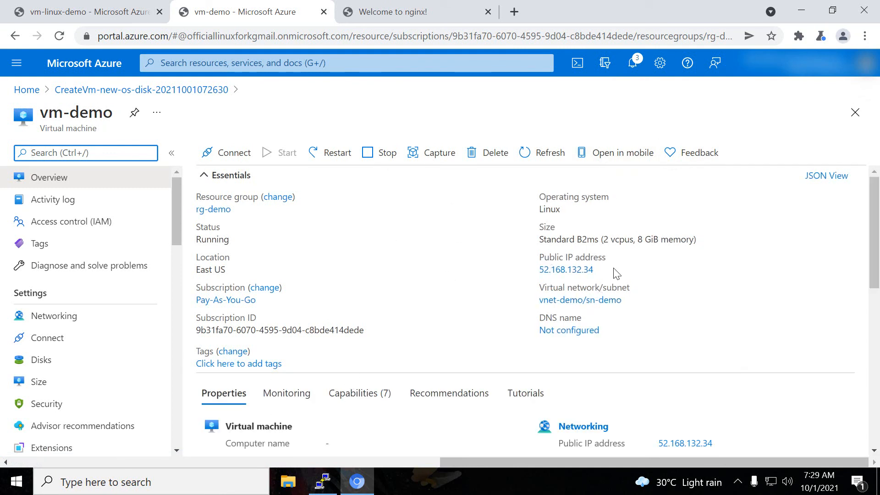
pyautogui.click(599, 273)
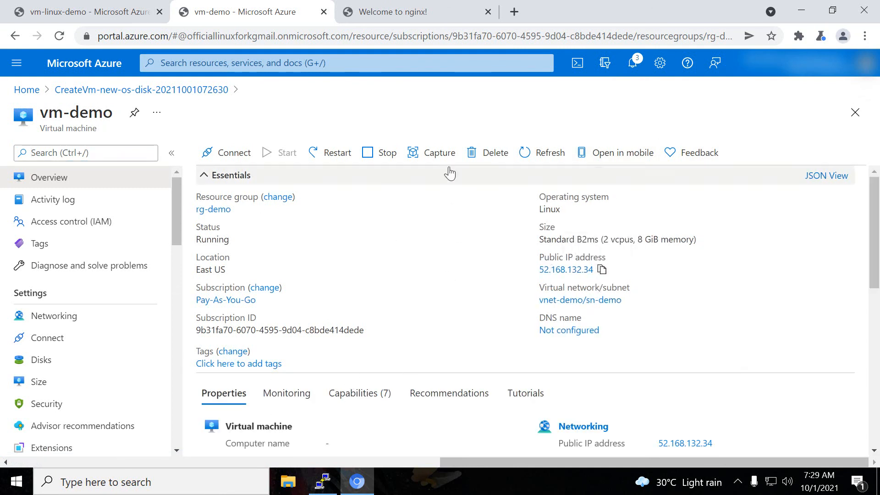
pyautogui.click(515, 11)
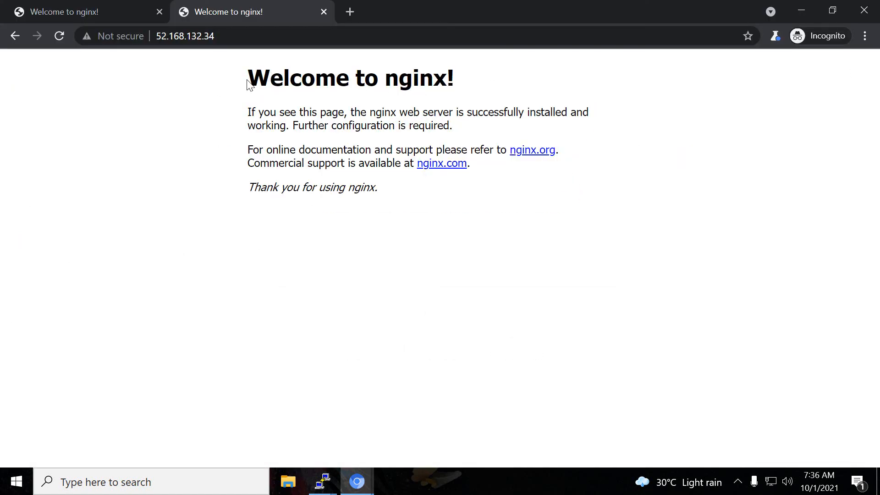
# Compare the web page served at vm-demo's public IP with the one served by the original virtual machine
pyautogui.moveTo(247, 85); pyautogui.dragTo(469, 89)
pyautogui.click(254, 112)
pyautogui.click(59, 5)
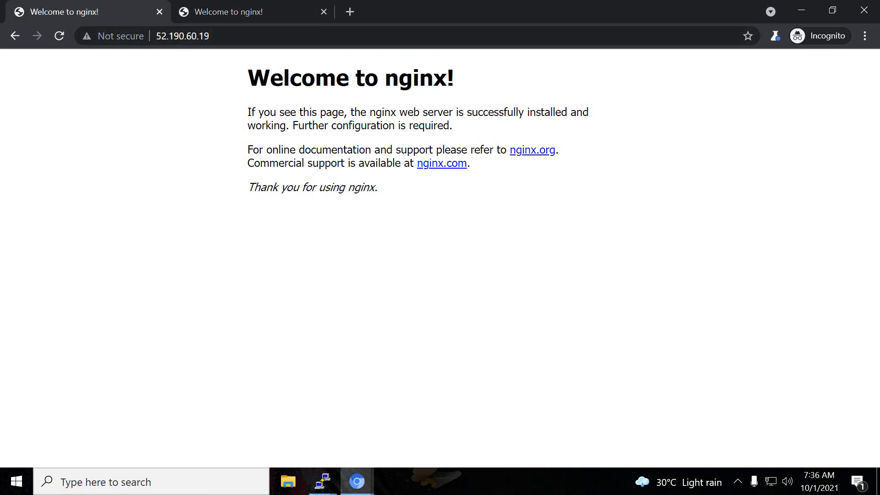
# Switch back to the Azure portal and compare the public IP addresses on the vm-linux-demo and vm-demo overviews
pyautogui.click(357, 481)
pyautogui.click(290, 408)
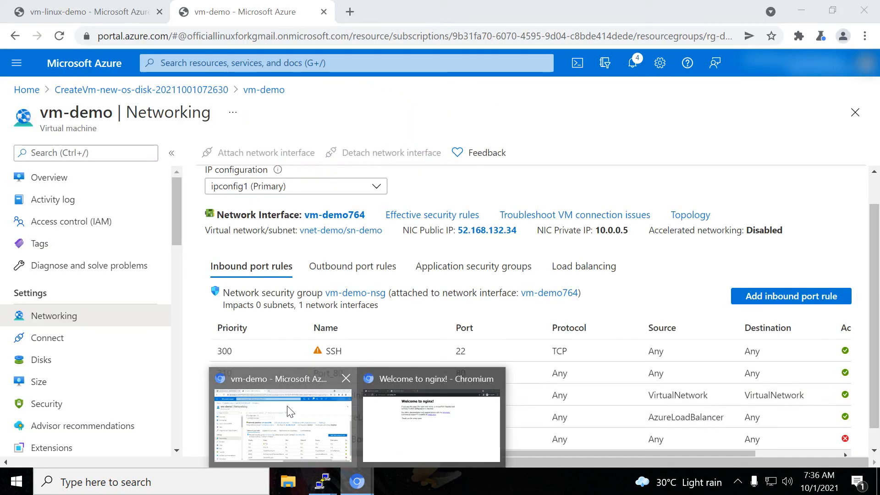
pyautogui.click(81, 6)
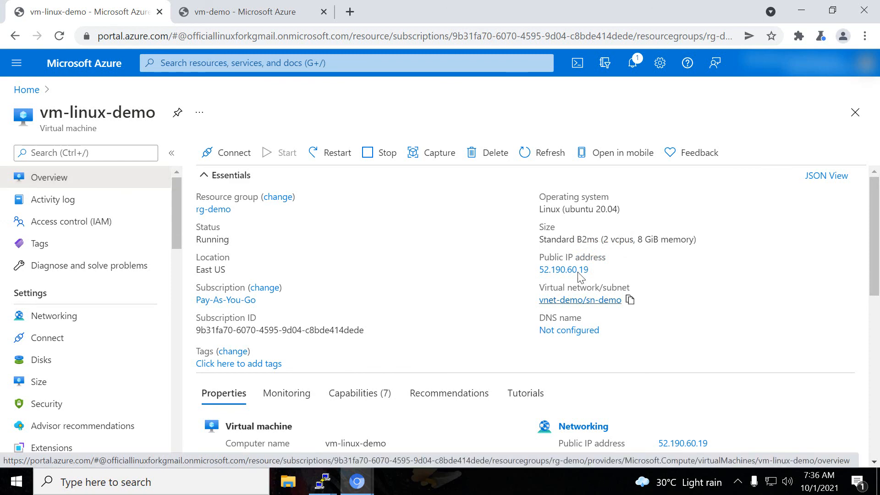
pyautogui.click(186, 8)
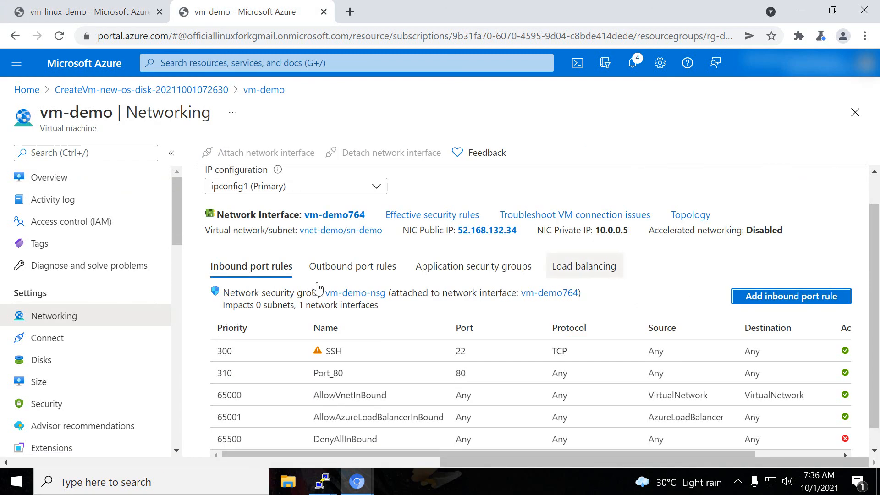
pyautogui.click(70, 178)
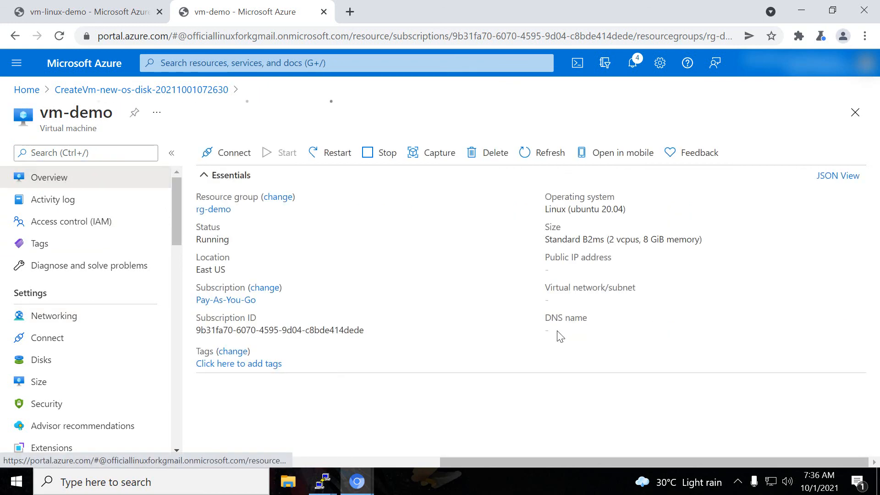